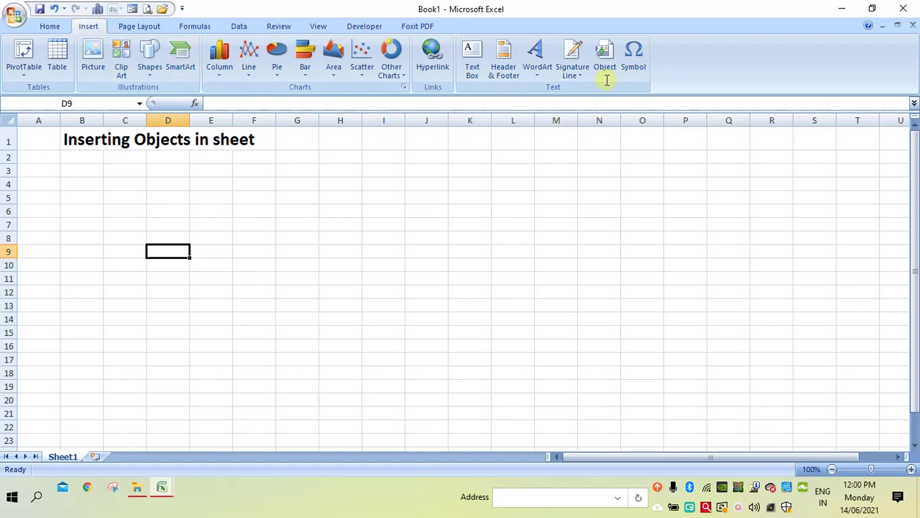
- Insert a new Adobe Acrobat Document object at cell D9, set to display as an icon
{"action": "left_click", "coordinate": [603, 50]}
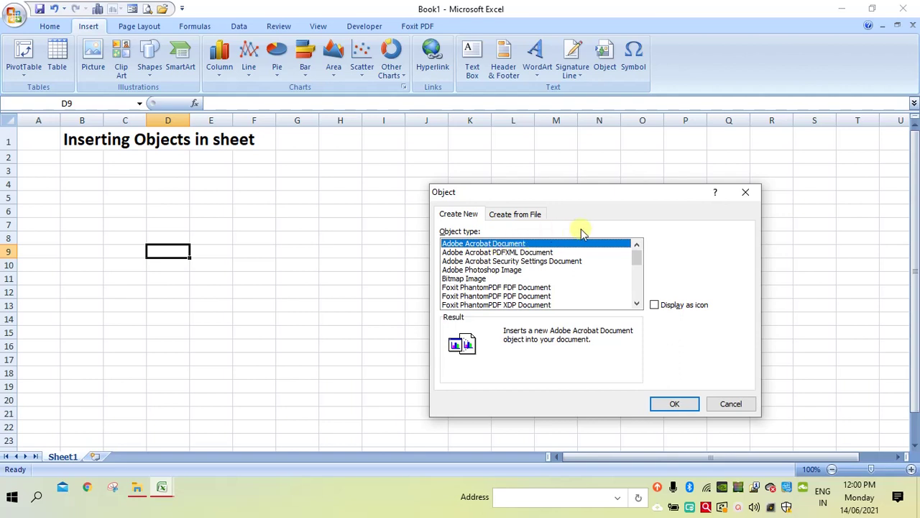
{"action": "left_click", "coordinate": [655, 305]}
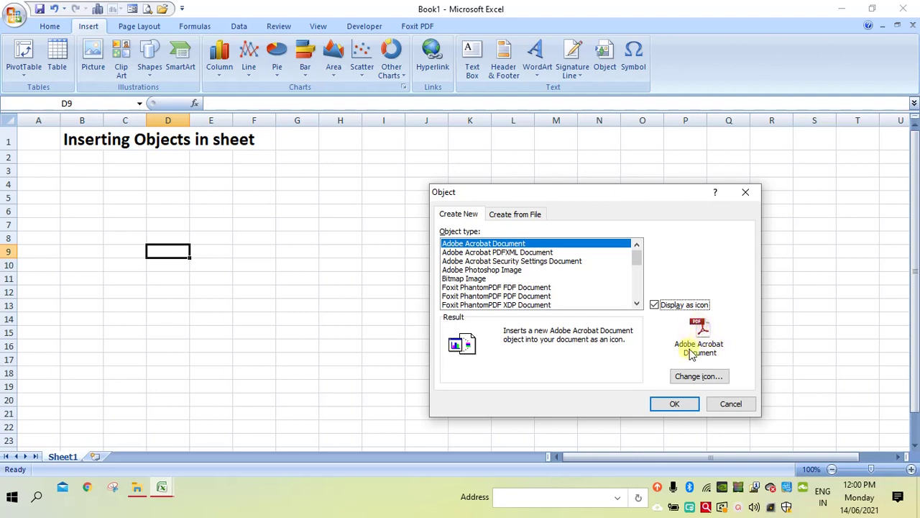
{"action": "left_click", "coordinate": [479, 282]}
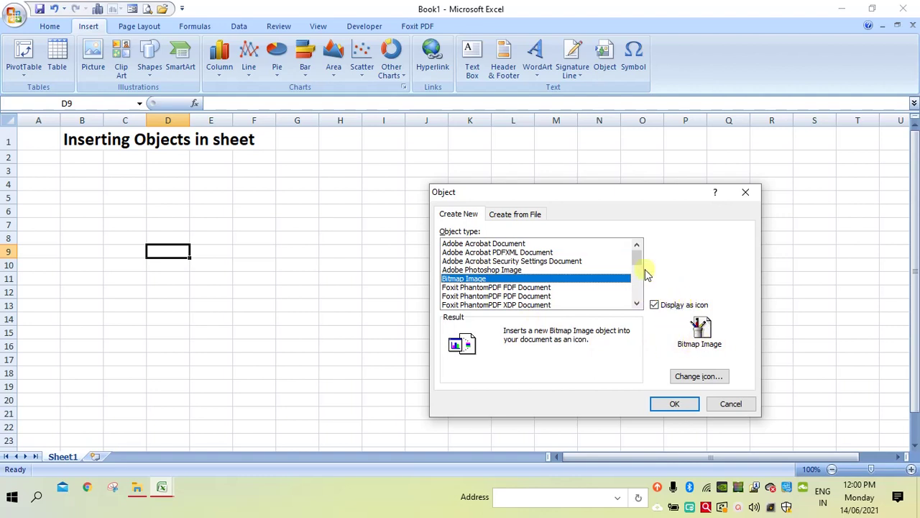
{"action": "left_click", "coordinate": [639, 246]}
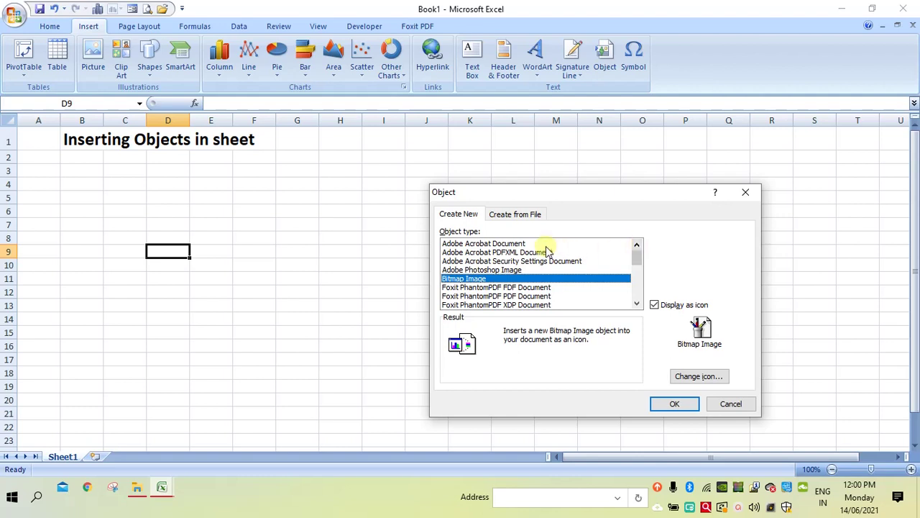
{"action": "left_click", "coordinate": [521, 244]}
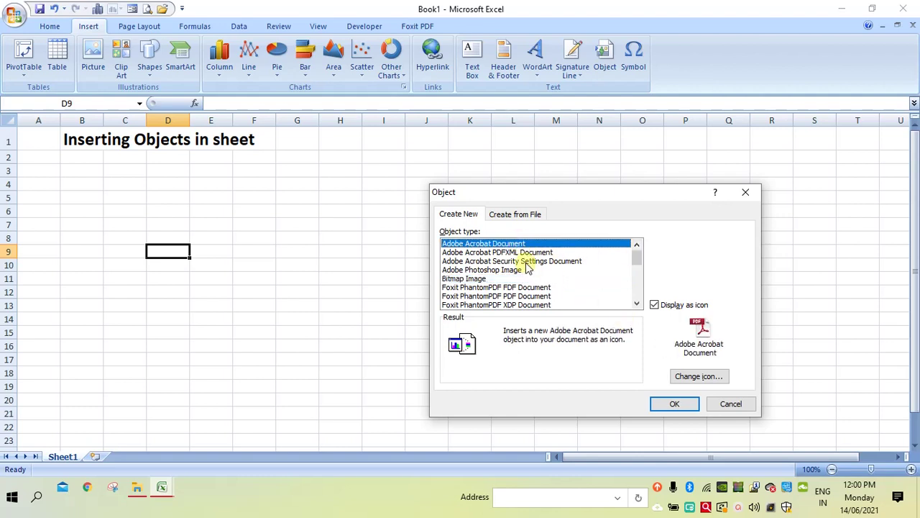
{"action": "left_click", "coordinate": [679, 404]}
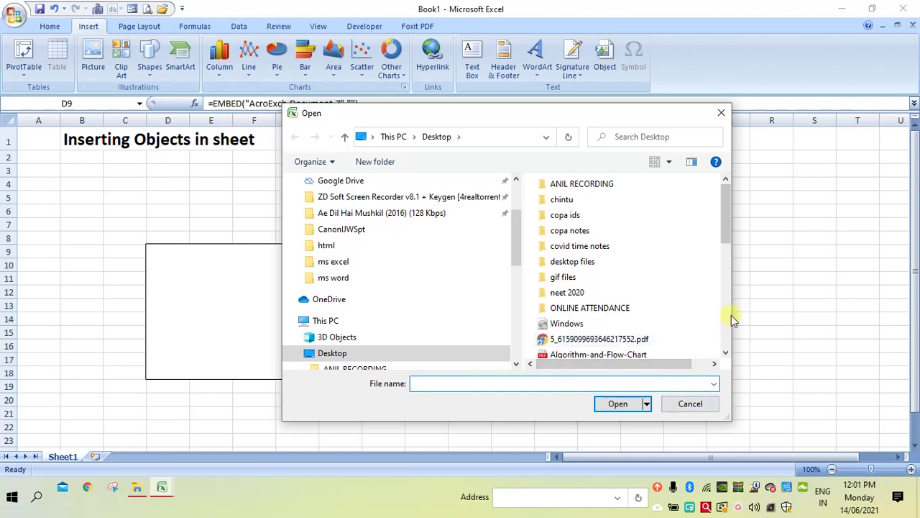
- Choose the Algorithm-and-Flow-Chart PDF from the Desktop as the embedded object's source and deselect the object
{"action": "left_click", "coordinate": [726, 353]}
{"action": "left_click", "coordinate": [726, 353]}
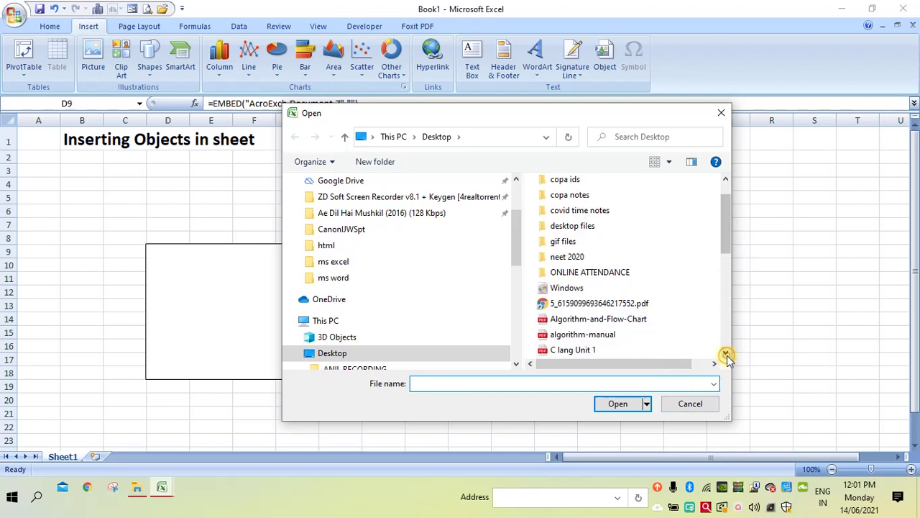
{"action": "left_click", "coordinate": [607, 321]}
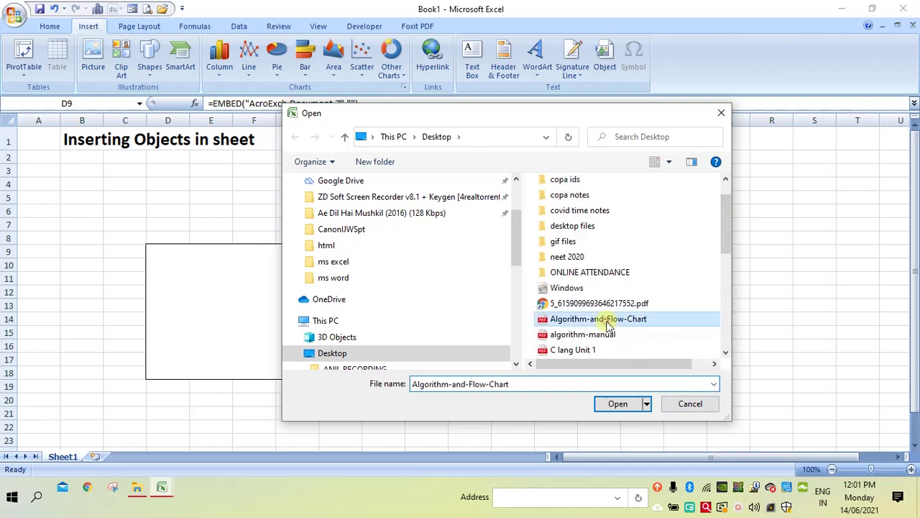
{"action": "left_click", "coordinate": [617, 403]}
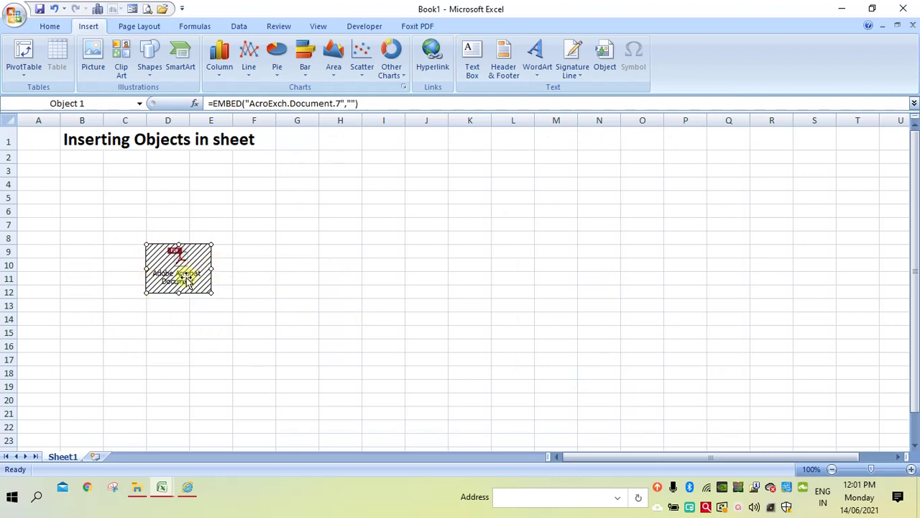
{"action": "left_click", "coordinate": [281, 283]}
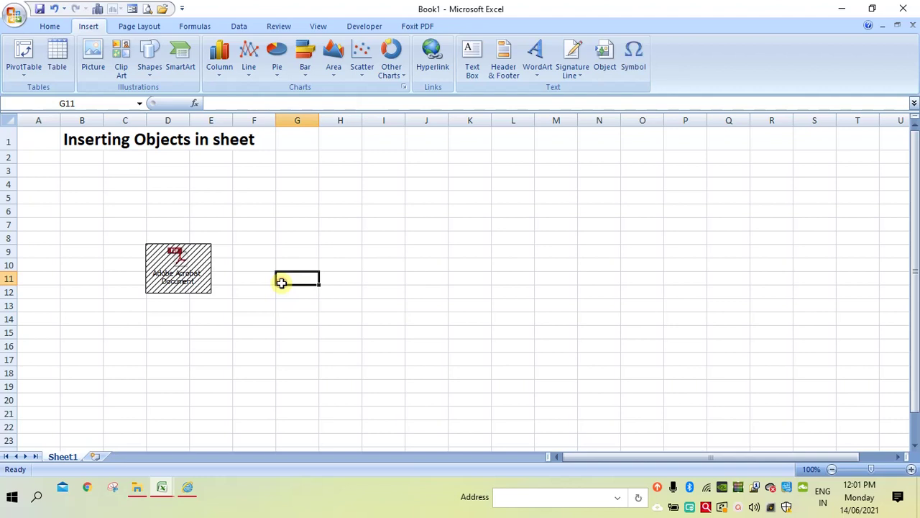
- View the embedded Algorithm-and-Flow-Chart PDF in Adobe Reader and close it
{"action": "left_click", "coordinate": [185, 281]}
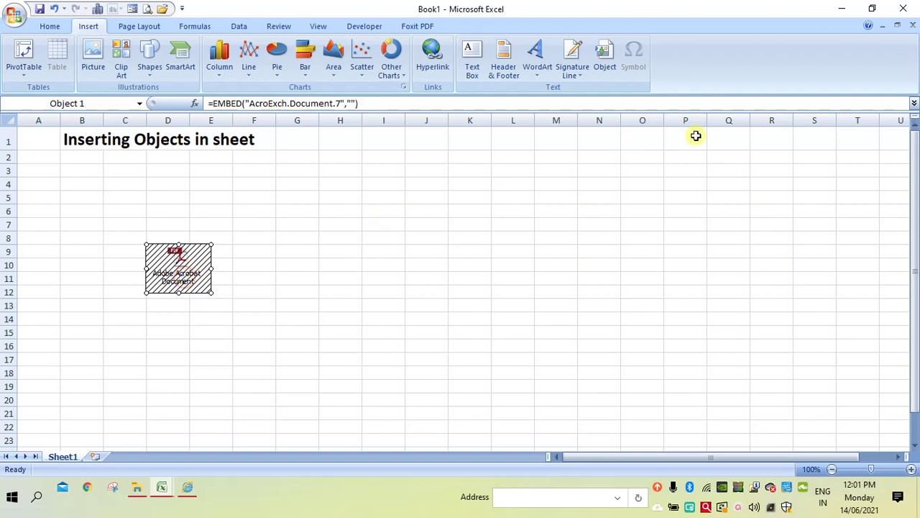
{"action": "left_click", "coordinate": [841, 10]}
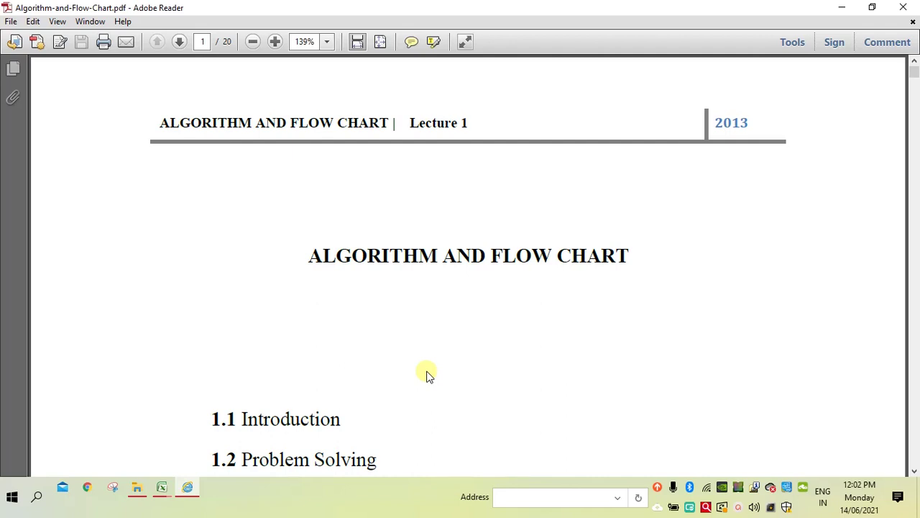
{"action": "key", "text": "alt+F4"}
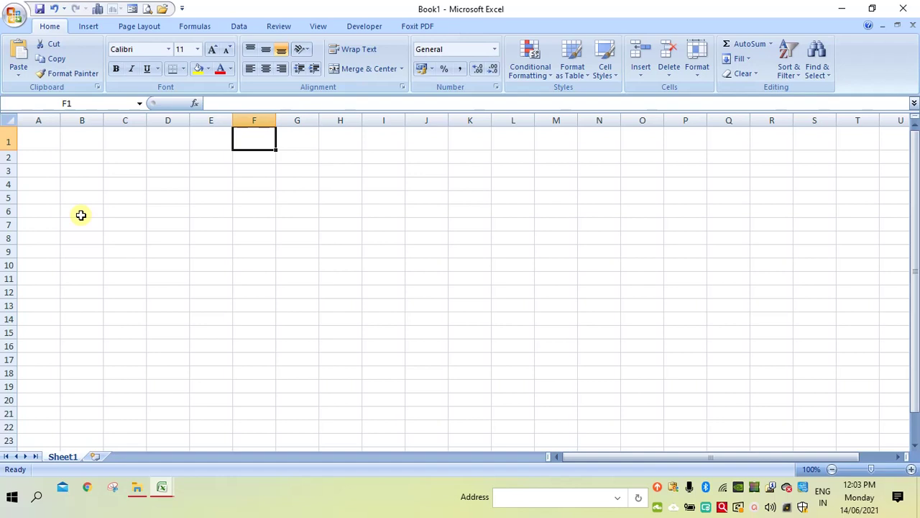
- Examine the functions available in the Text, Date & Time and Math & Trig categories
{"action": "left_click", "coordinate": [194, 27]}
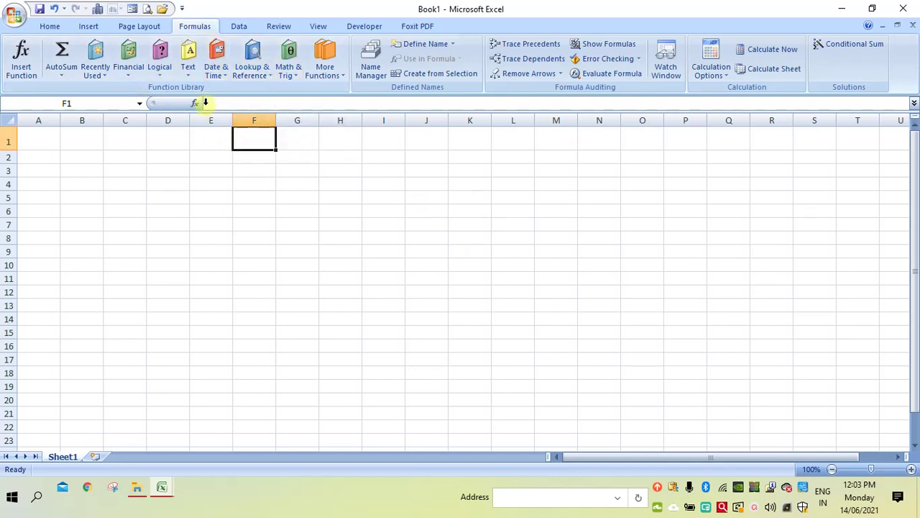
{"action": "left_click", "coordinate": [190, 63]}
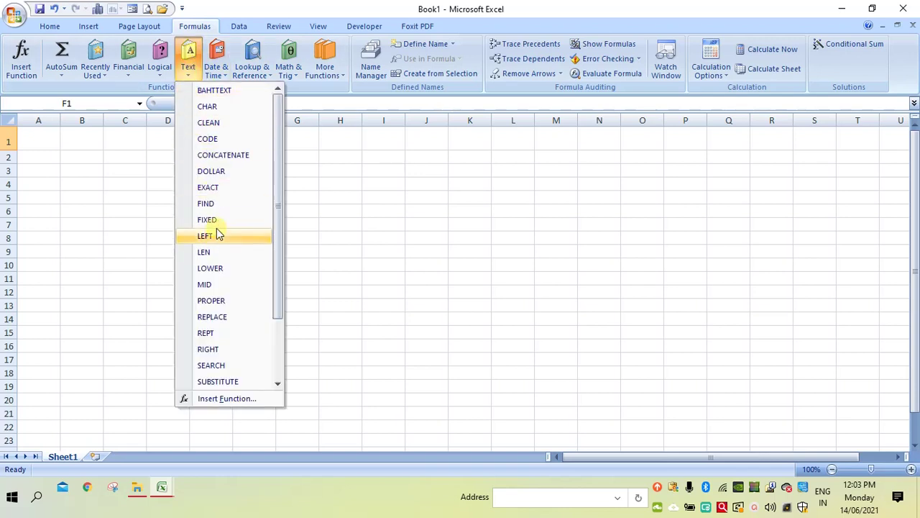
{"action": "mouse_move", "coordinate": [277, 181]}
{"action": "left_mouse_down"}
{"action": "mouse_move", "coordinate": [278, 285]}
{"action": "mouse_move", "coordinate": [274, 169]}
{"action": "left_mouse_up"}
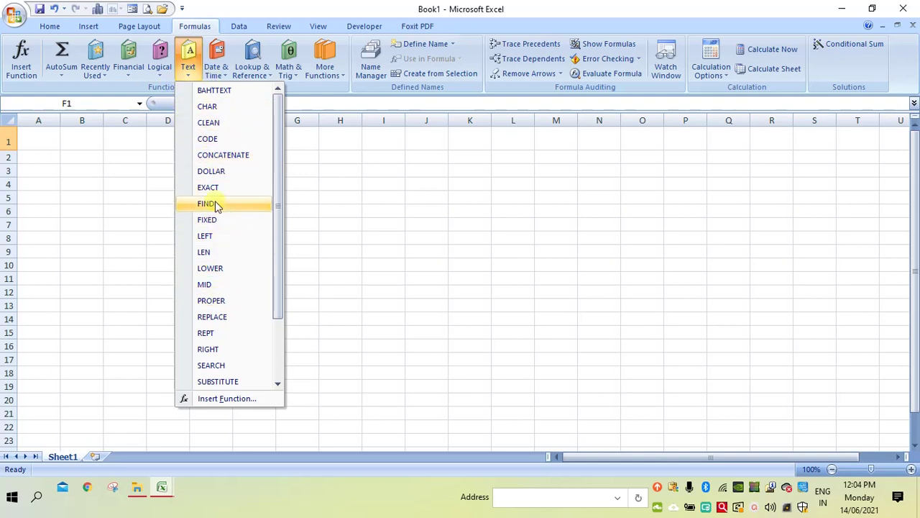
{"action": "left_click", "coordinate": [215, 63]}
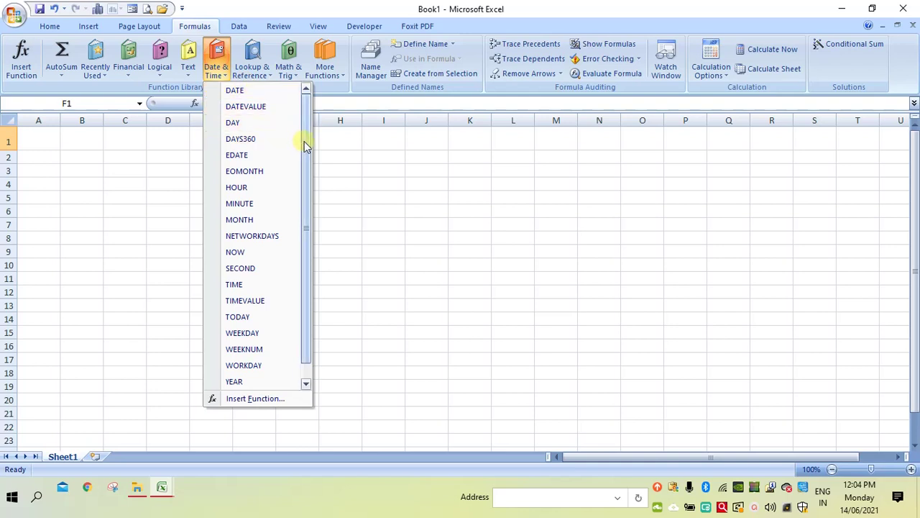
{"action": "left_click_drag", "start_coordinate": [304, 141], "coordinate": [313, 106]}
{"action": "left_click", "coordinate": [291, 54]}
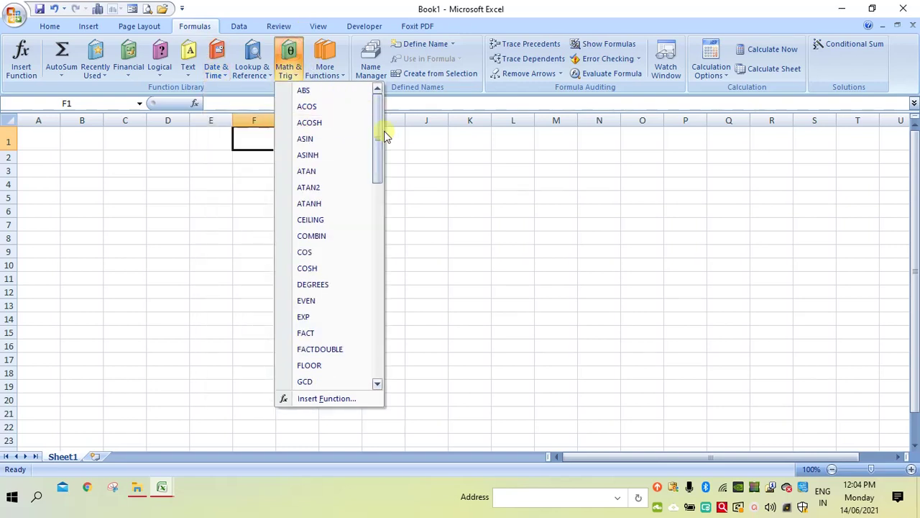
{"action": "left_click_drag", "start_coordinate": [376, 128], "coordinate": [393, 121]}
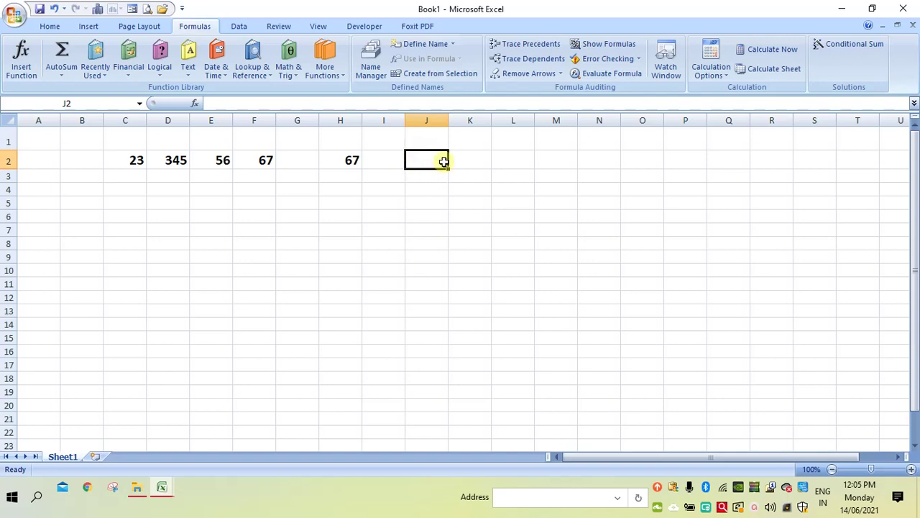
- Search for the SUM function and insert it in cell J2 to add up the range C2:H2
{"action": "left_click", "coordinate": [21, 60]}
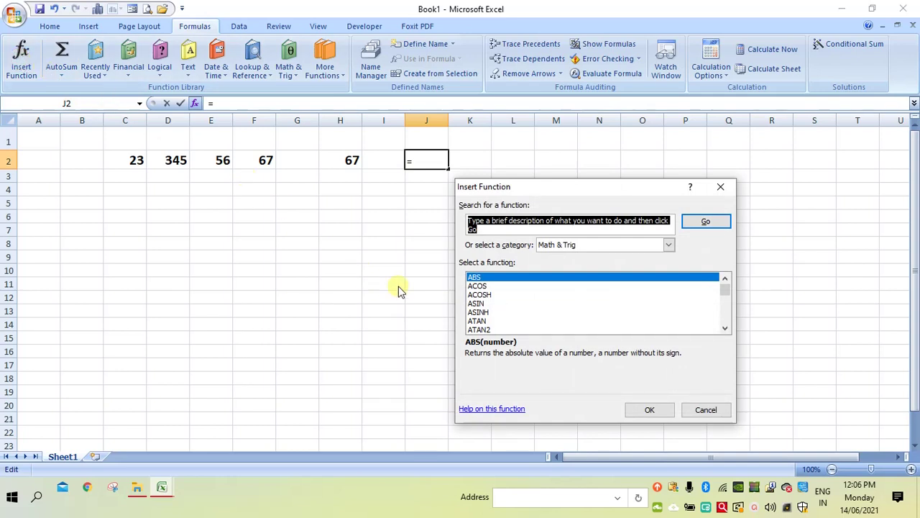
{"action": "left_click", "coordinate": [488, 279]}
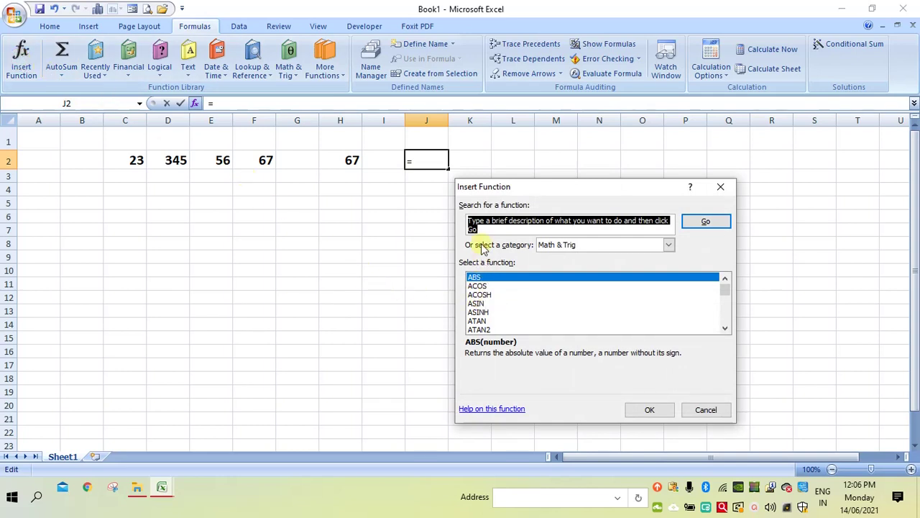
{"action": "type", "text": "su"}
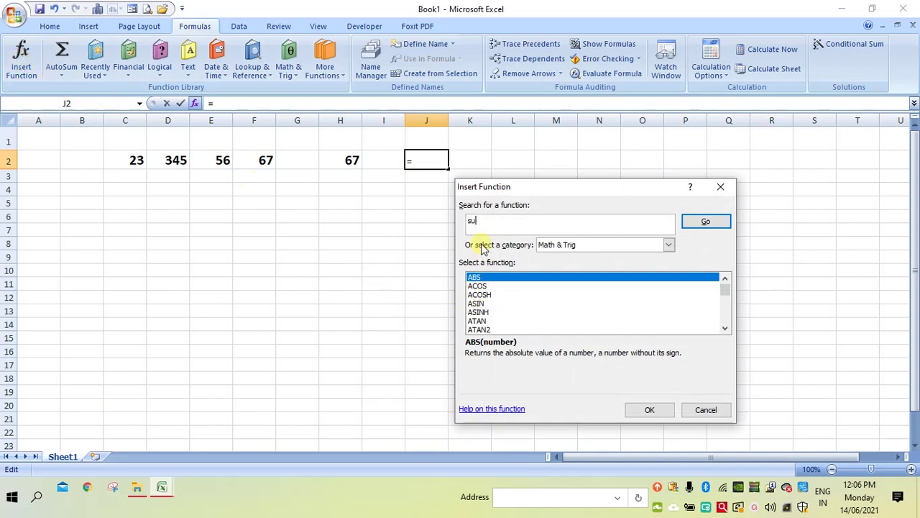
{"action": "type", "text": "m"}
{"action": "left_click", "coordinate": [705, 223]}
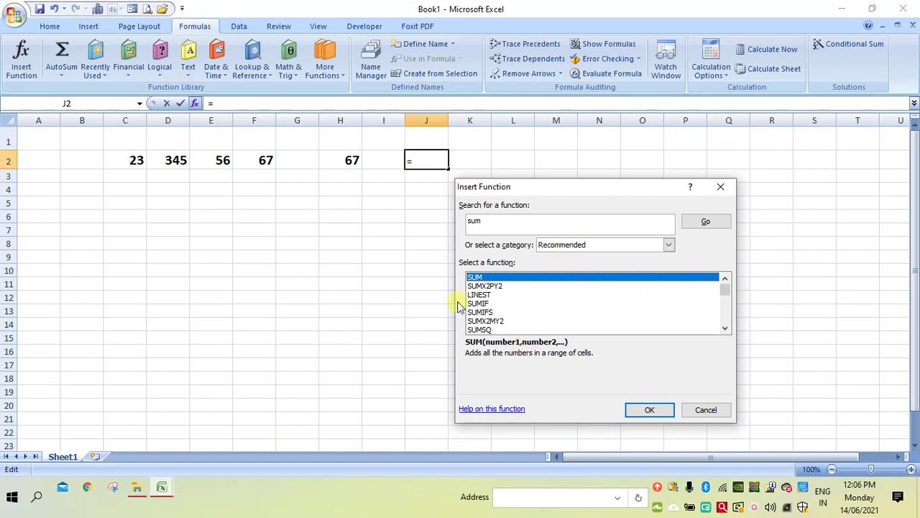
{"action": "left_click", "coordinate": [634, 413]}
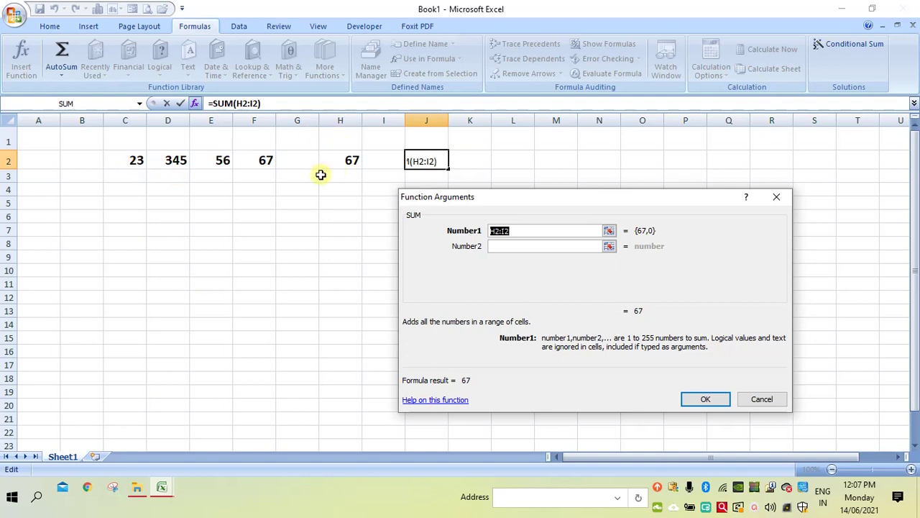
{"action": "left_click", "coordinate": [128, 161]}
{"action": "left_click_drag", "start_coordinate": [127, 161], "coordinate": [340, 162]}
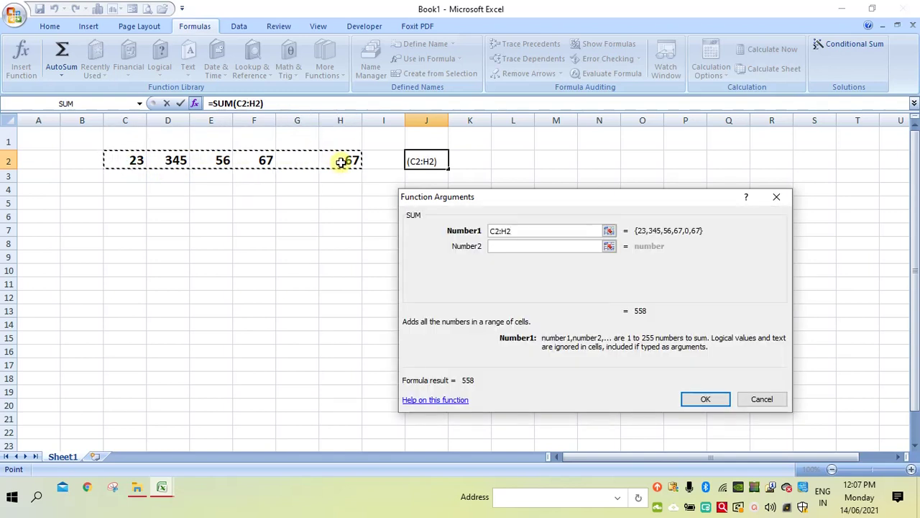
{"action": "left_click", "coordinate": [709, 398]}
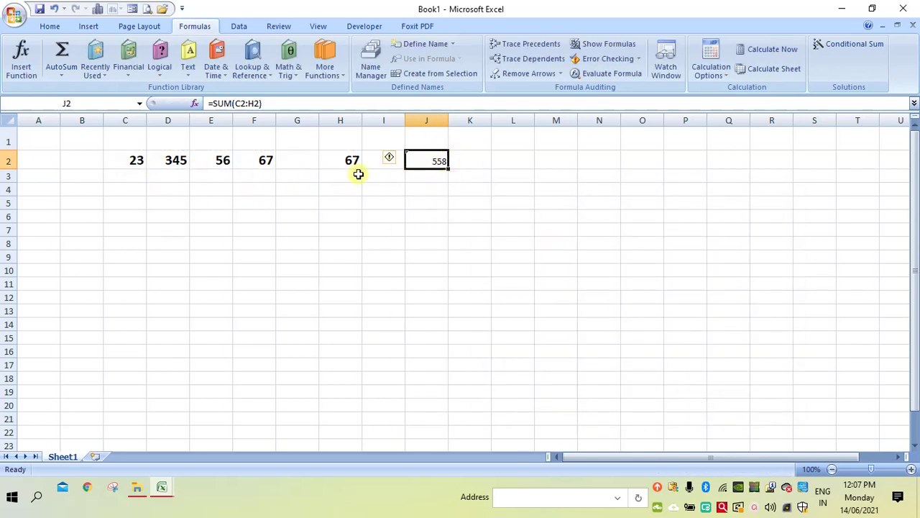
- Search for the AVERAGE function and insert it in cell M2 to average the range C2:H2
{"action": "left_click", "coordinate": [555, 157]}
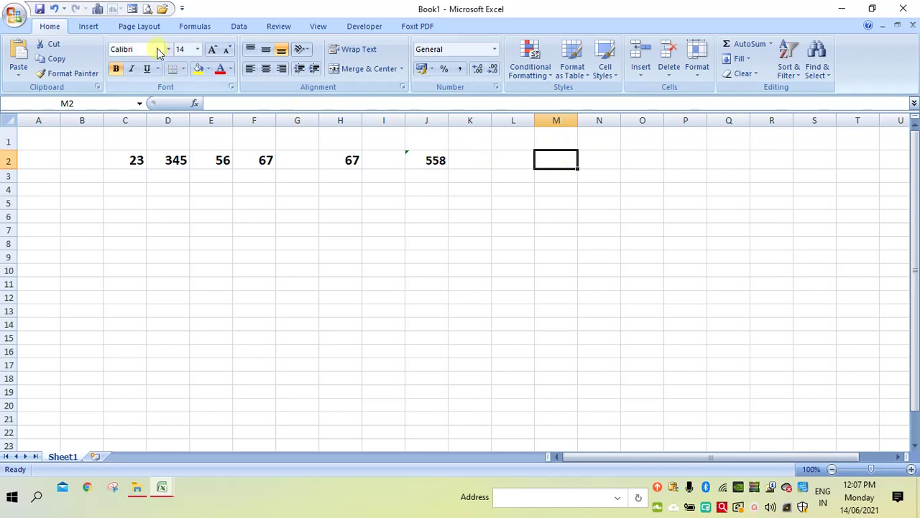
{"action": "left_click", "coordinate": [195, 27]}
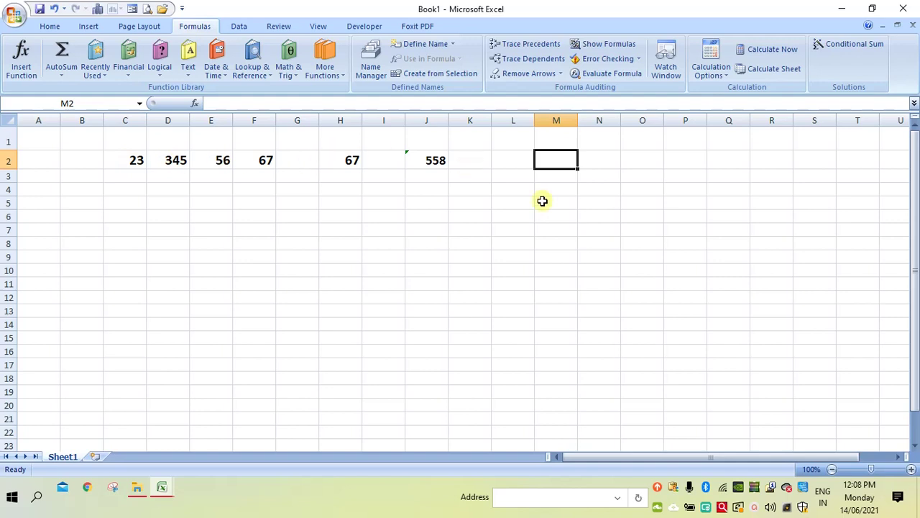
{"action": "left_click", "coordinate": [22, 59]}
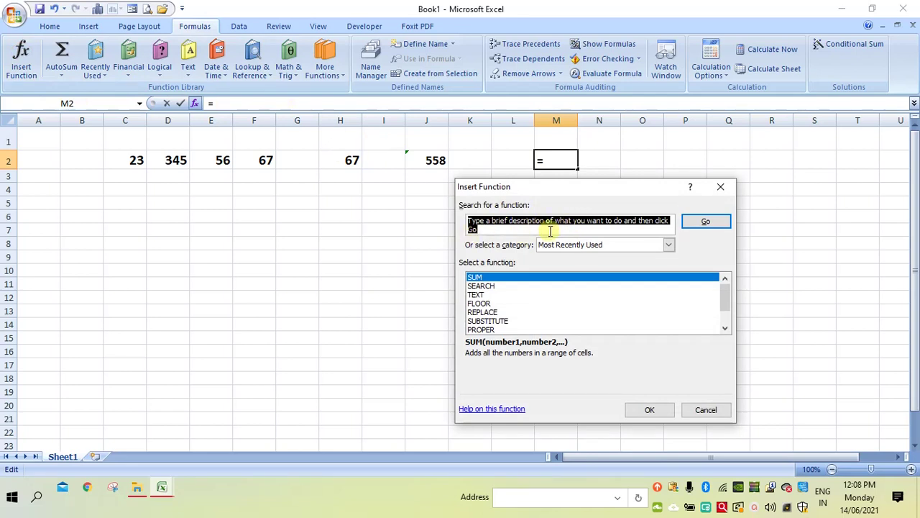
{"action": "type", "text": "av"}
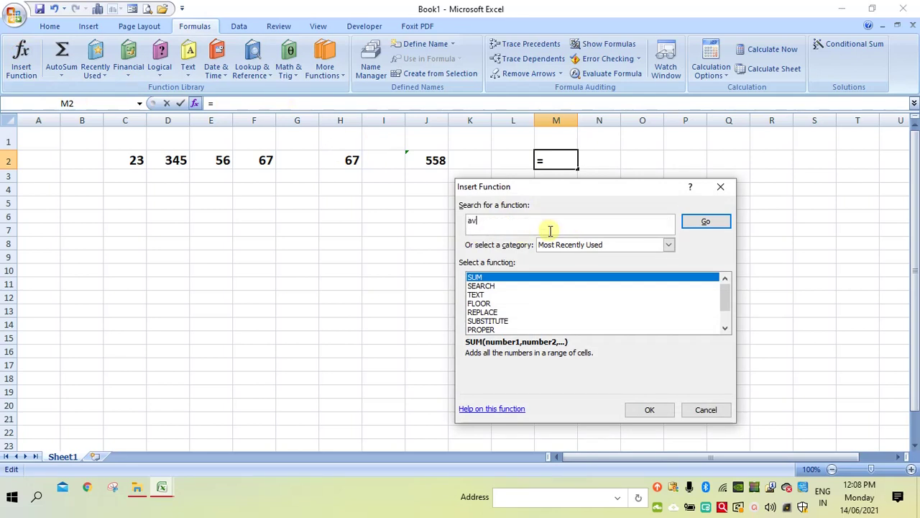
{"action": "type", "text": "erage"}
{"action": "left_click", "coordinate": [719, 223]}
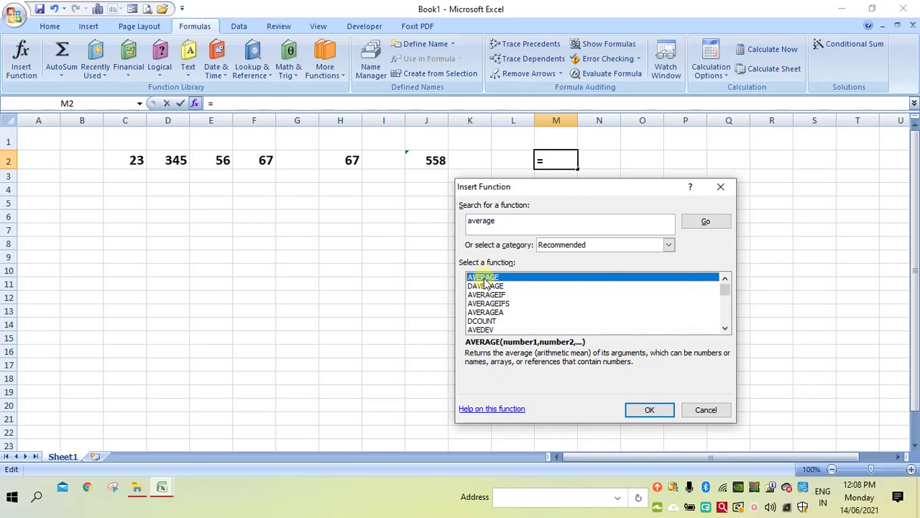
{"action": "left_click", "coordinate": [654, 410]}
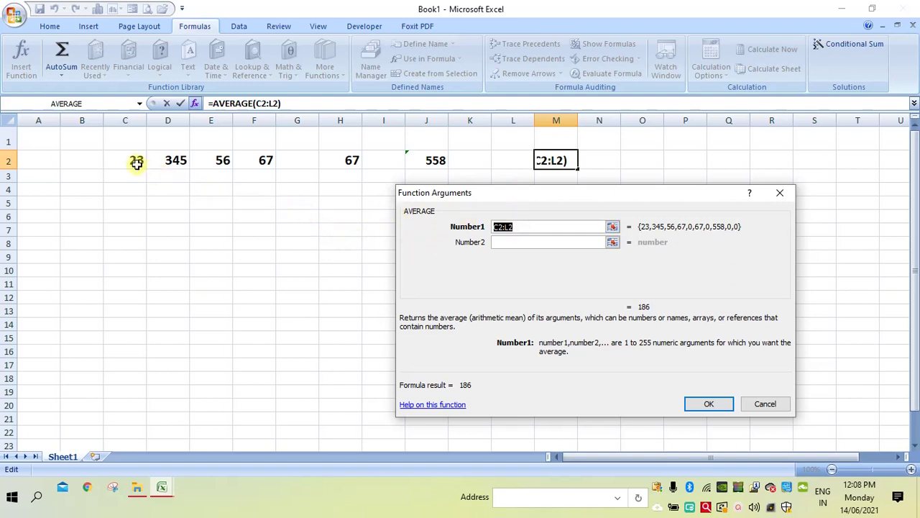
{"action": "left_click_drag", "start_coordinate": [121, 159], "coordinate": [335, 160]}
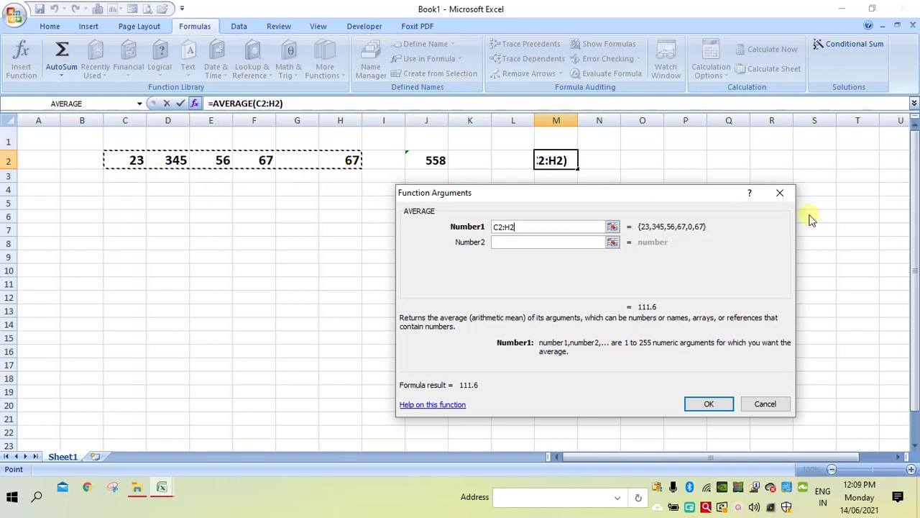
{"action": "left_click", "coordinate": [710, 404]}
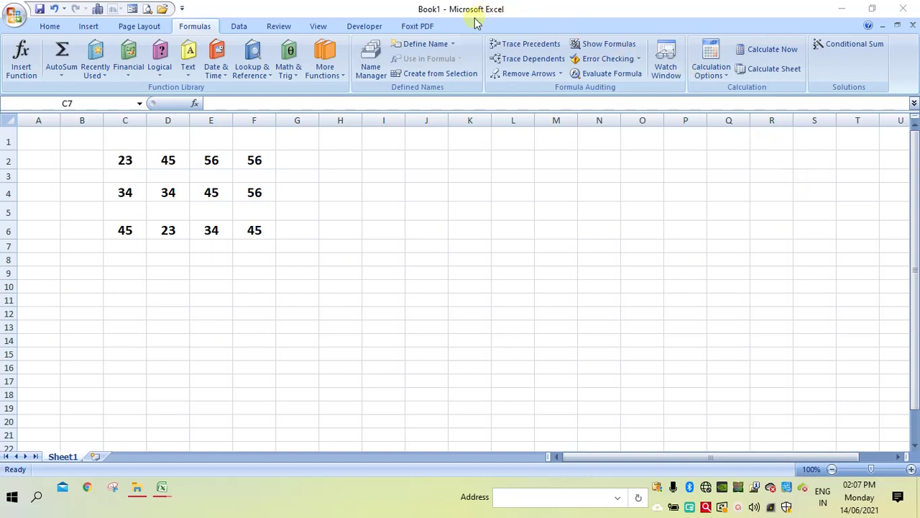
- Define the workbook-scope name AA referring to the range C2:F2 on Sheet1
{"action": "left_click", "coordinate": [437, 43]}
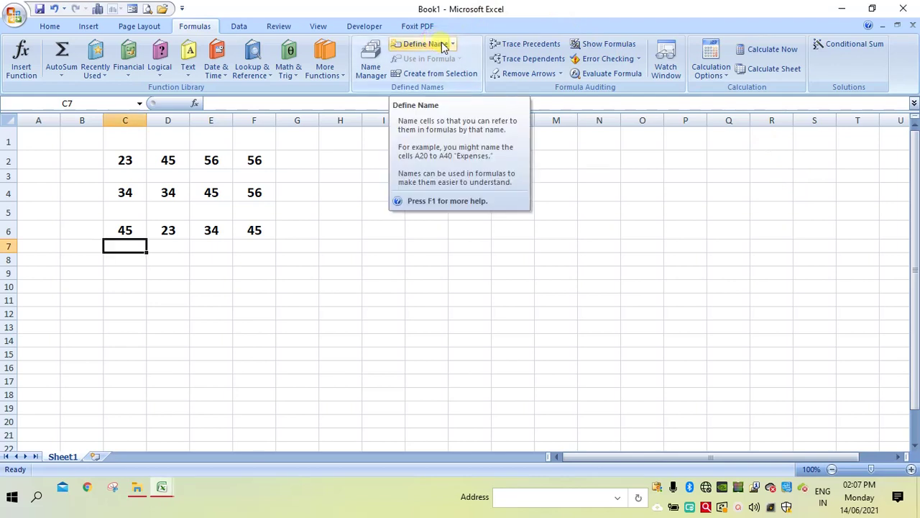
{"action": "left_click", "coordinate": [451, 46]}
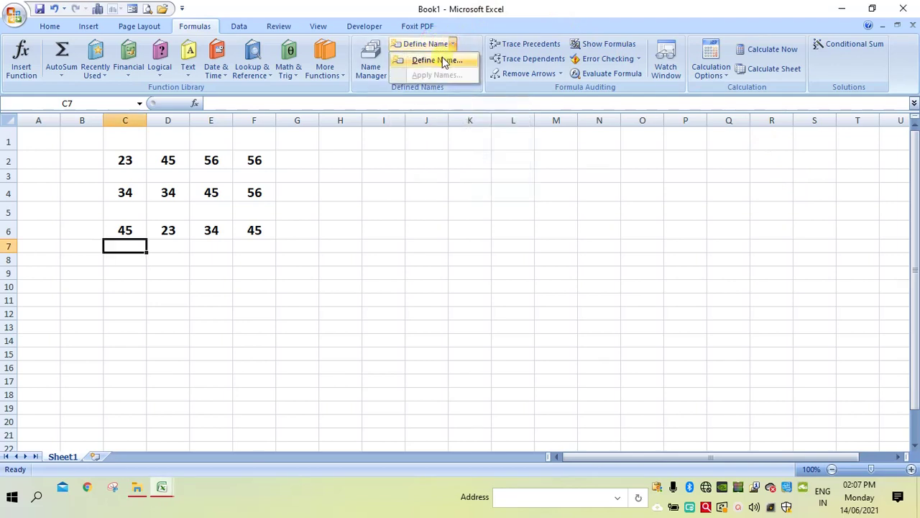
{"action": "left_click", "coordinate": [437, 61]}
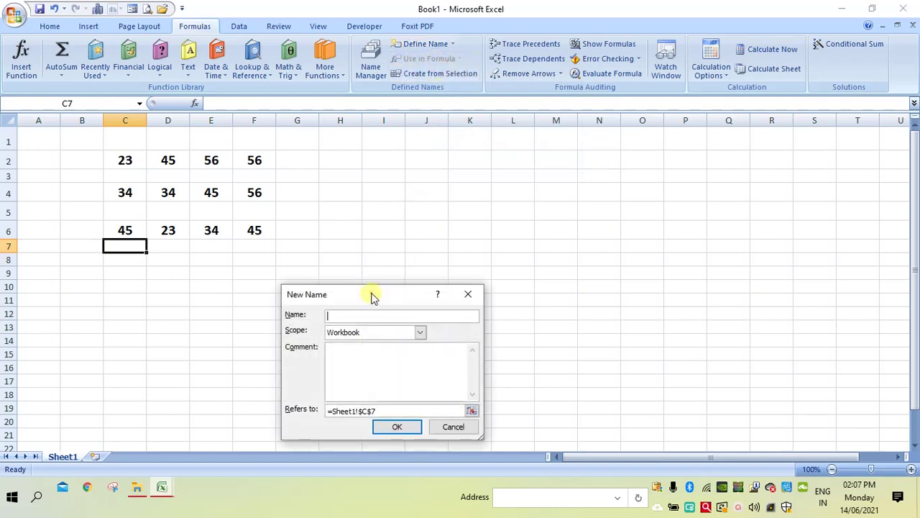
{"action": "left_click_drag", "start_coordinate": [373, 298], "coordinate": [494, 194]}
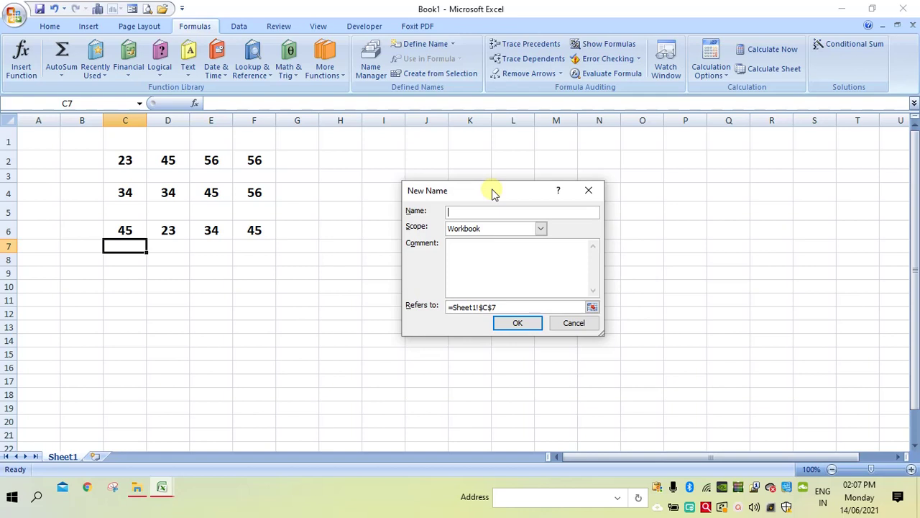
{"action": "type", "text": "AA"}
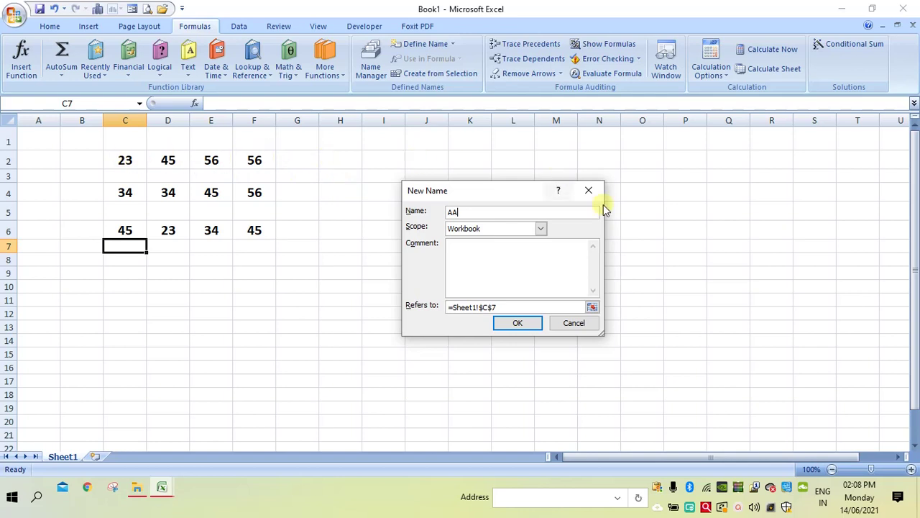
{"action": "left_click", "coordinate": [592, 307]}
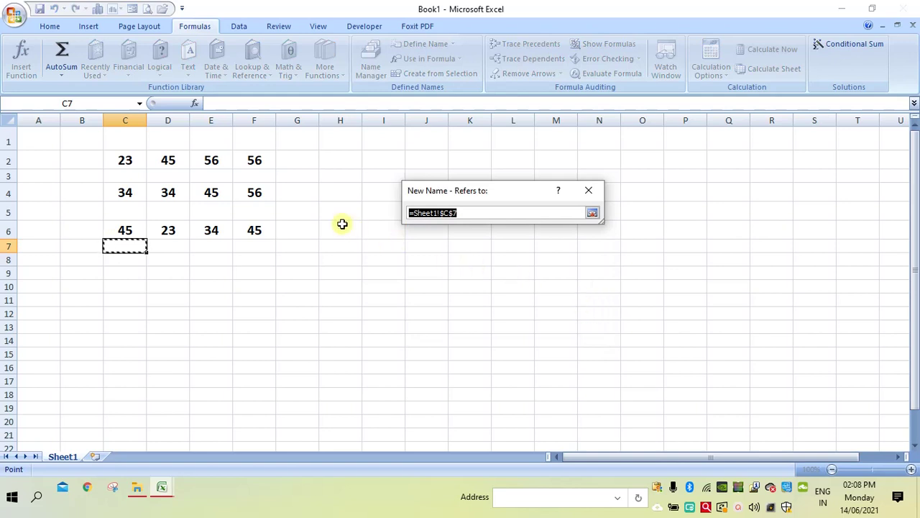
{"action": "left_click", "coordinate": [126, 159]}
{"action": "left_click_drag", "start_coordinate": [126, 158], "coordinate": [248, 162]}
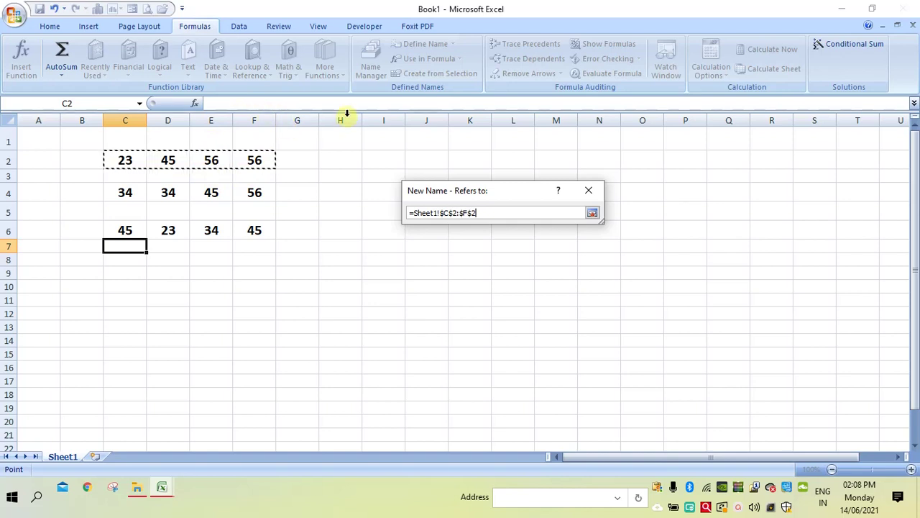
{"action": "left_click", "coordinate": [592, 213]}
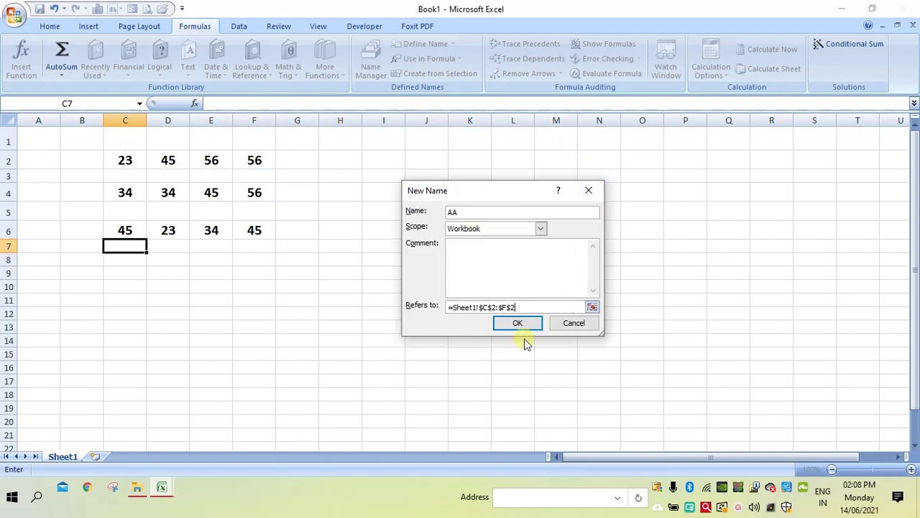
{"action": "left_click", "coordinate": [518, 323]}
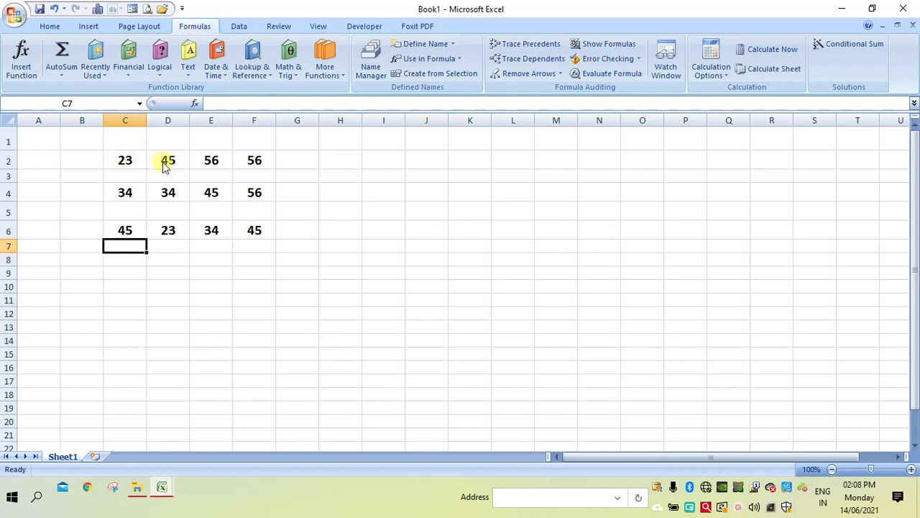
- Define the workbook-scope name BB referring to the range C4:F4 on Sheet1
{"action": "left_click", "coordinate": [263, 166]}
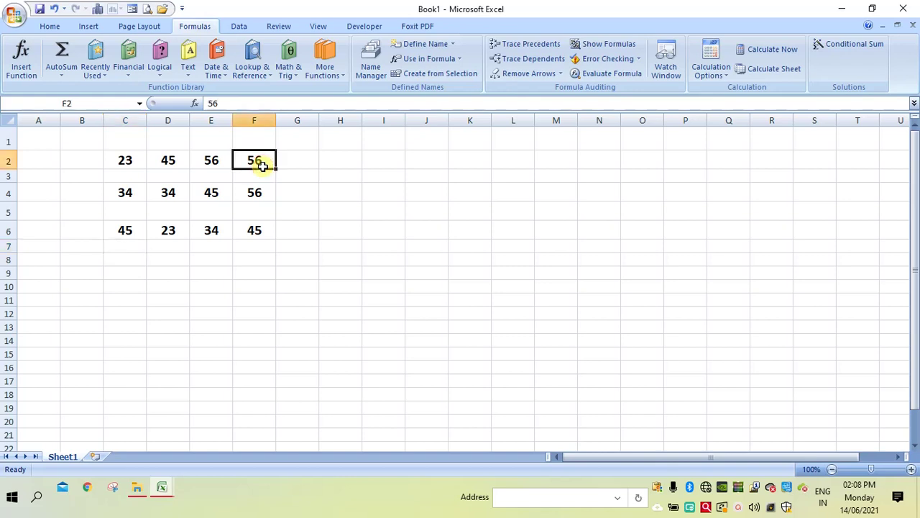
{"action": "left_click", "coordinate": [423, 284]}
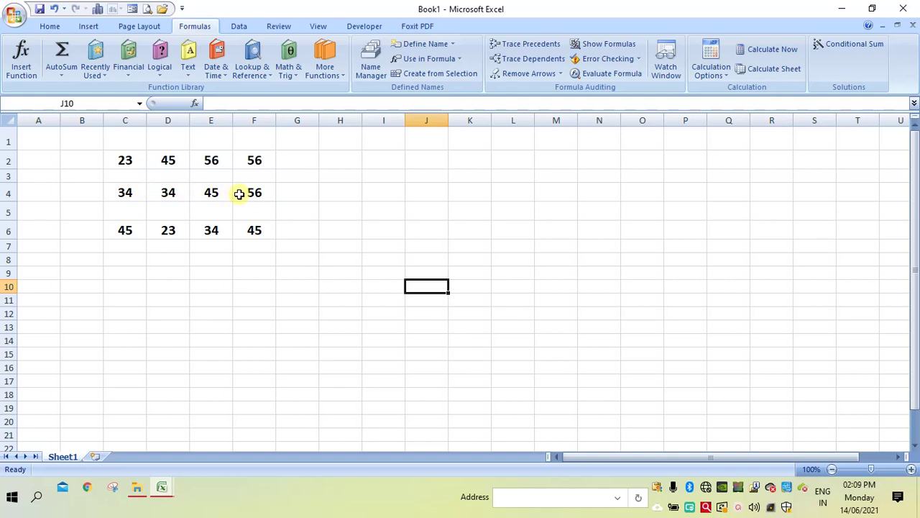
{"action": "left_click", "coordinate": [426, 44]}
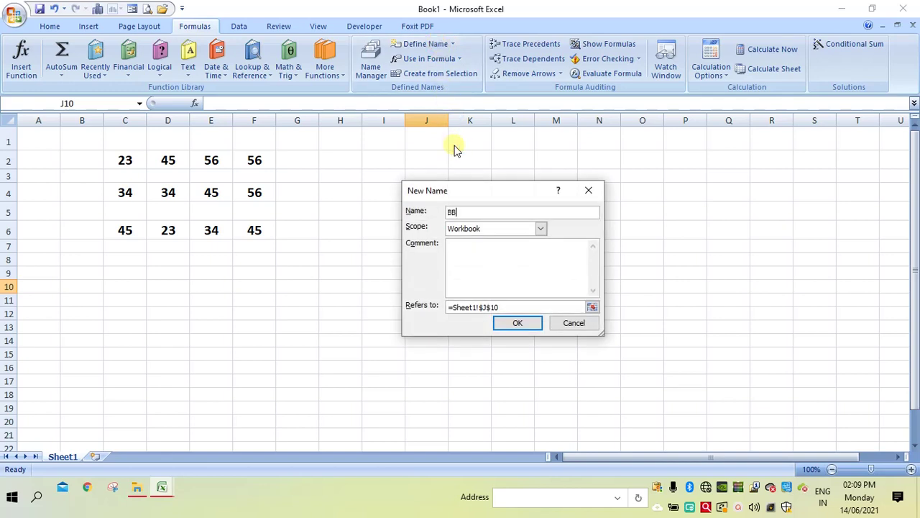
{"action": "left_click", "coordinate": [592, 308]}
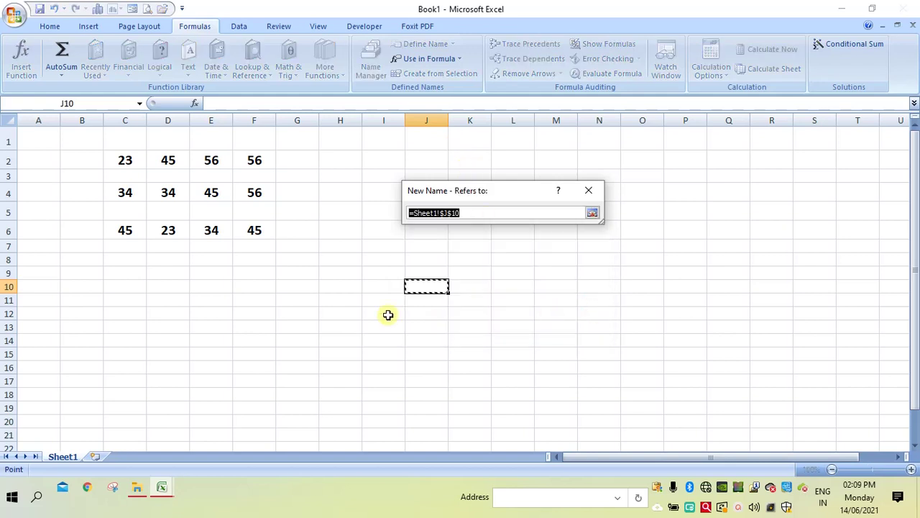
{"action": "left_click_drag", "start_coordinate": [119, 190], "coordinate": [241, 198]}
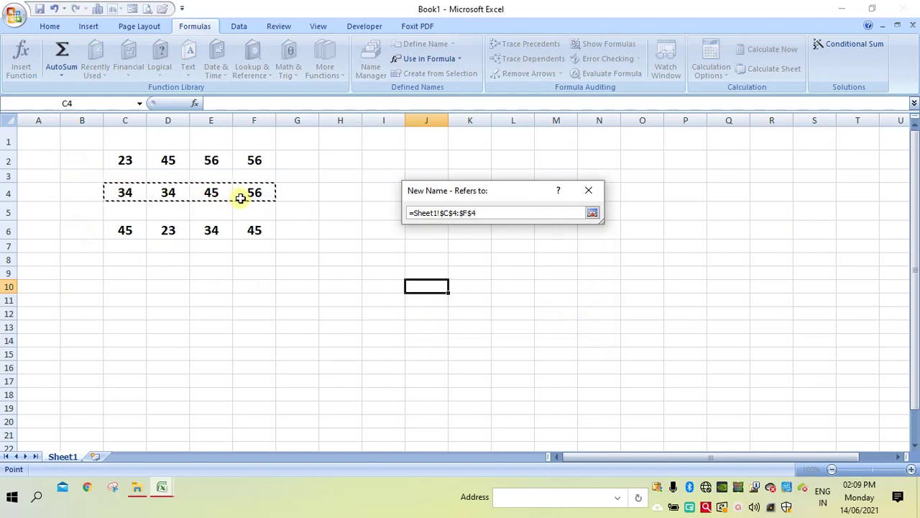
{"action": "left_click", "coordinate": [596, 212]}
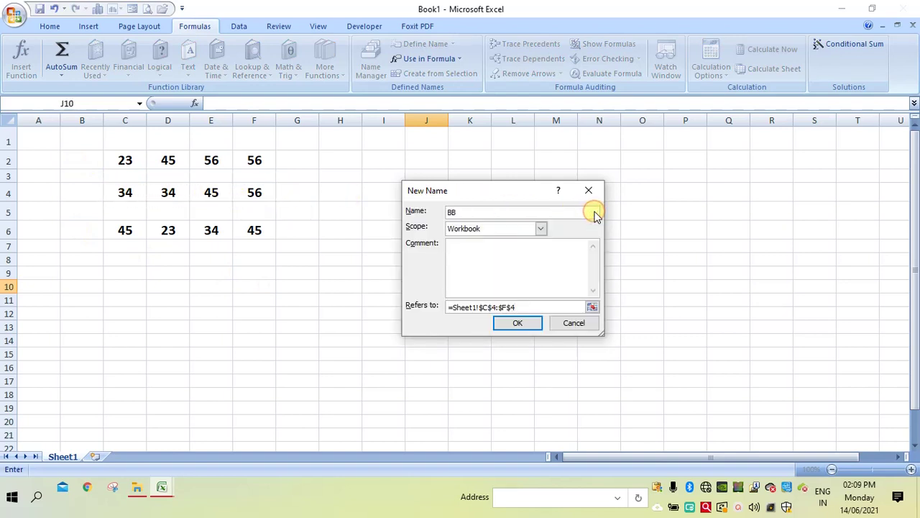
{"action": "left_click", "coordinate": [520, 323]}
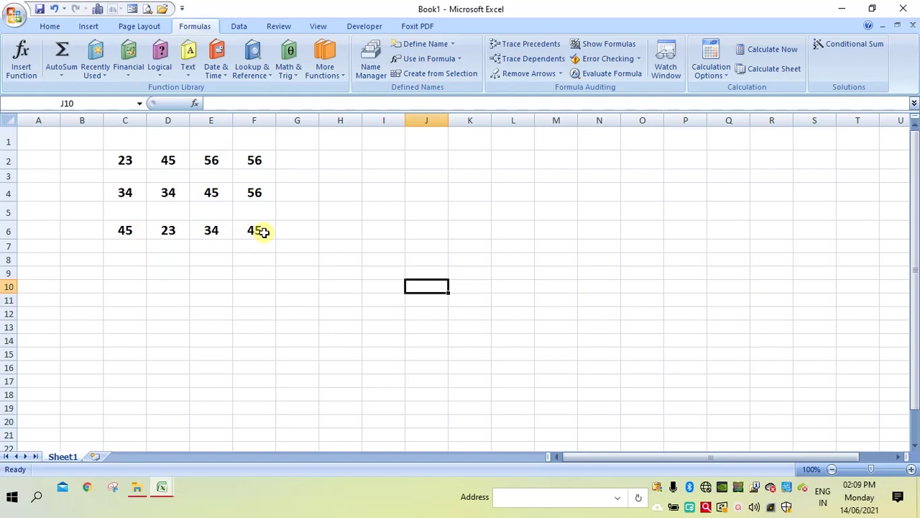
- Define the workbook-scope name CC referring to the range C6:F6 on Sheet1
{"action": "left_click", "coordinate": [428, 44]}
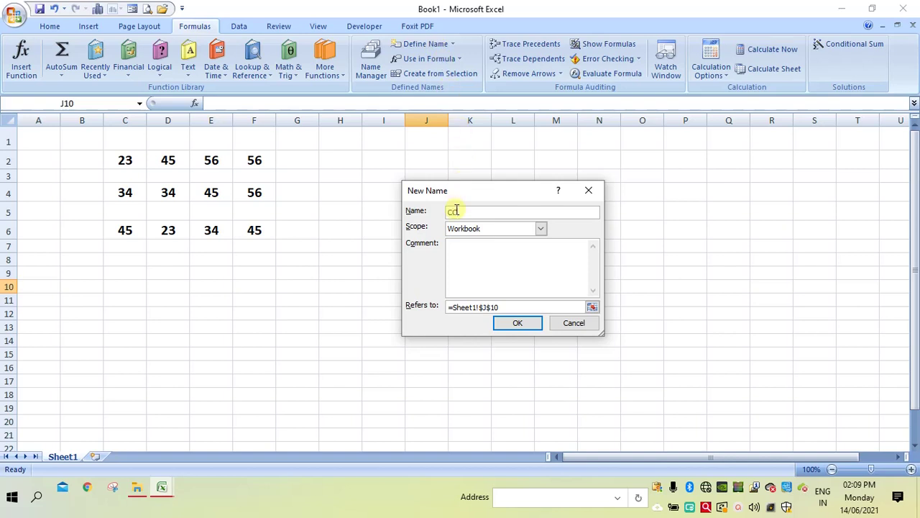
{"action": "left_click", "coordinate": [593, 309]}
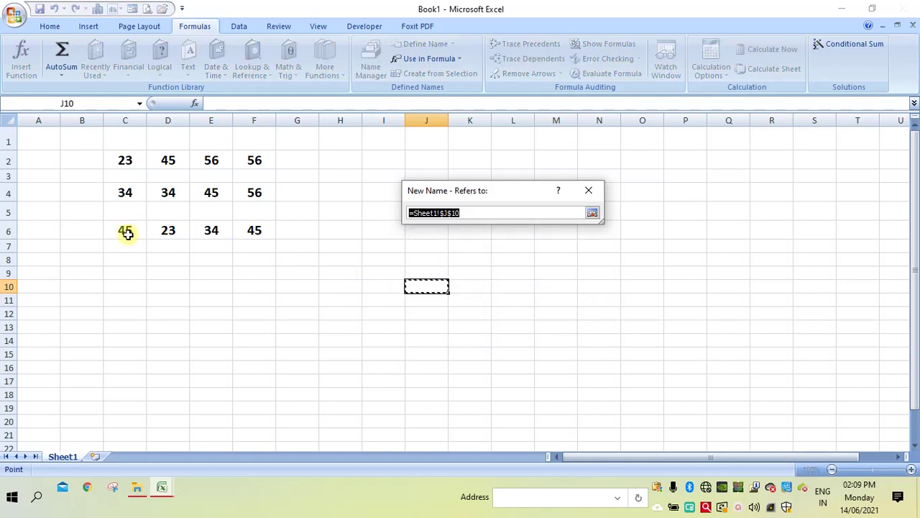
{"action": "left_click_drag", "start_coordinate": [125, 230], "coordinate": [242, 230]}
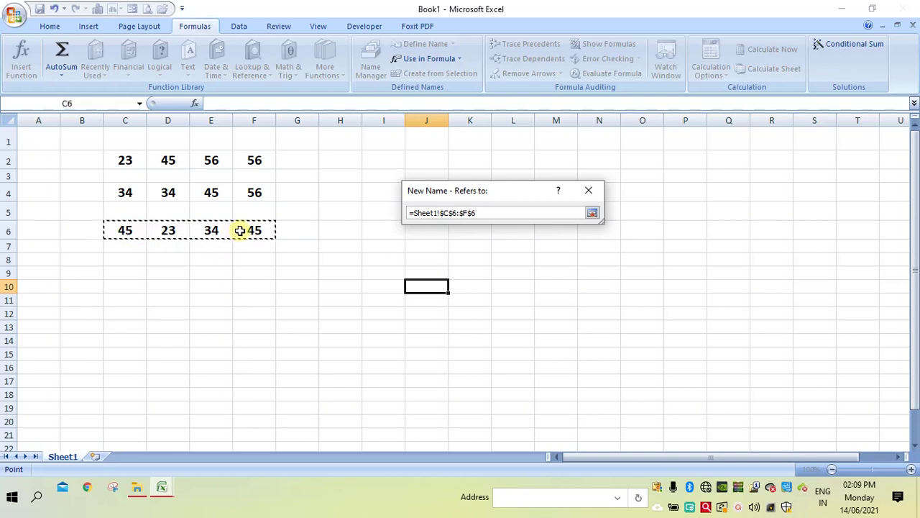
{"action": "left_click", "coordinate": [592, 213]}
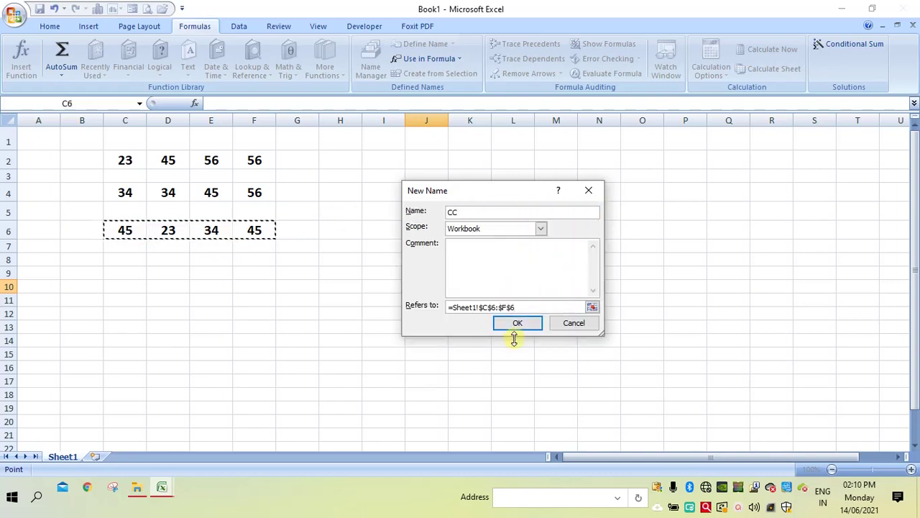
{"action": "left_click", "coordinate": [517, 324]}
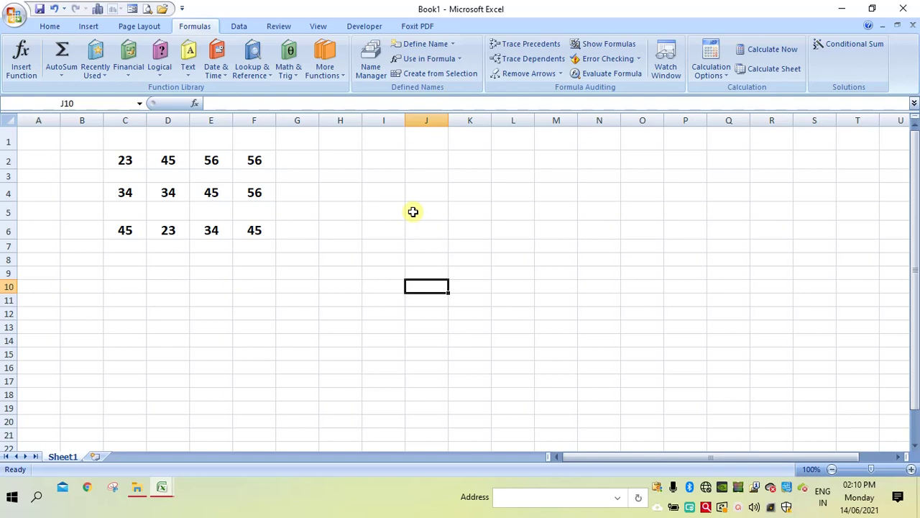
- Review the defined names and the ranges they refer to in the Name Manager, then close it
{"action": "left_click", "coordinate": [372, 64]}
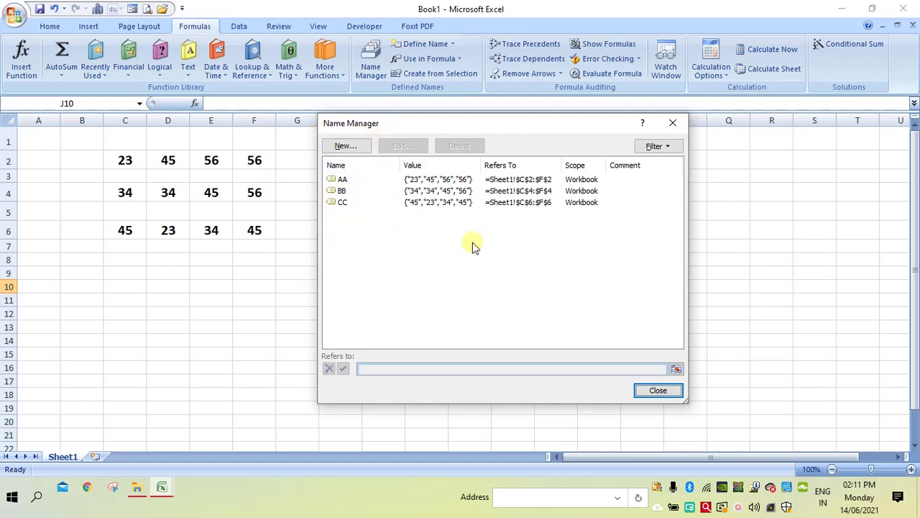
{"action": "left_click", "coordinate": [437, 181]}
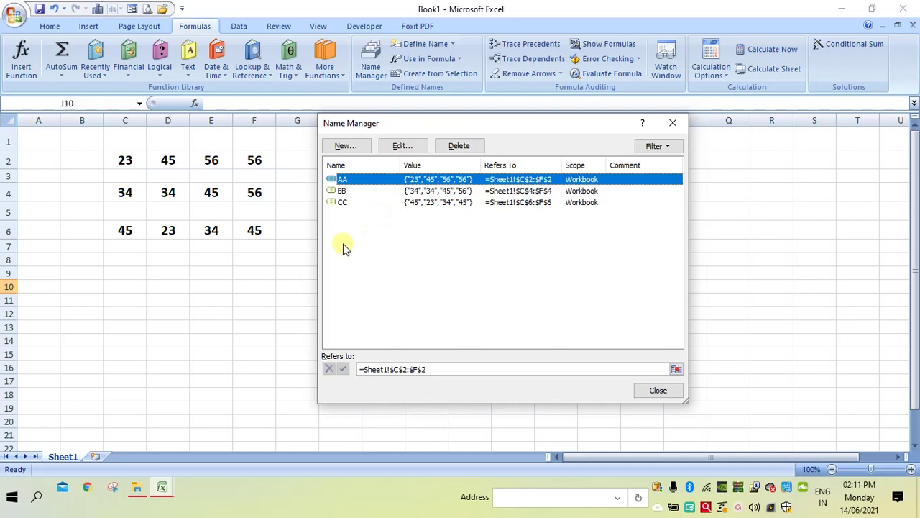
{"action": "left_click", "coordinate": [664, 392]}
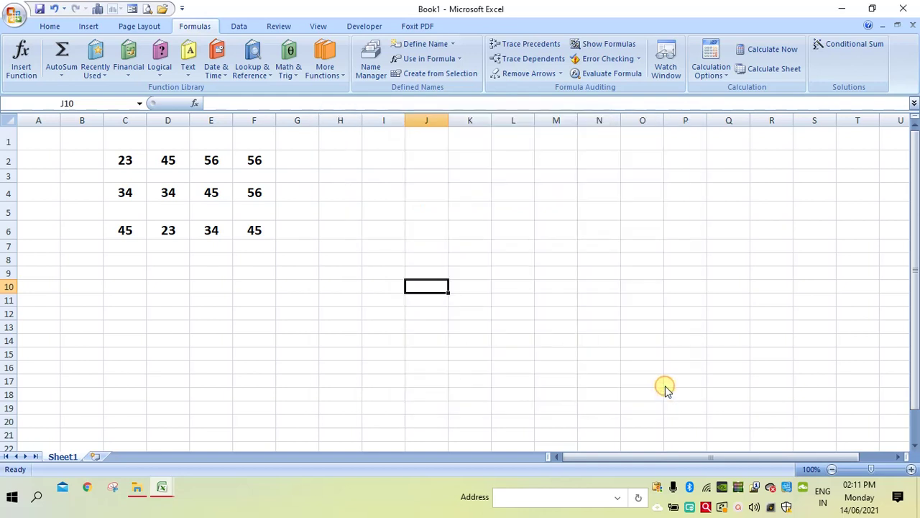
- Enter the formula =sum(C2:F6) in cell I4 to add up the whole block of numbers
{"action": "left_click", "coordinate": [426, 192]}
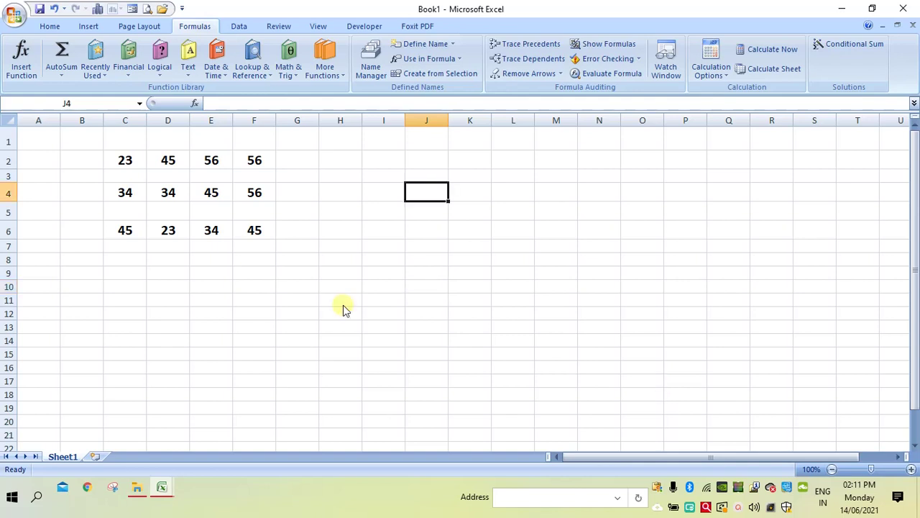
{"action": "left_click", "coordinate": [124, 160]}
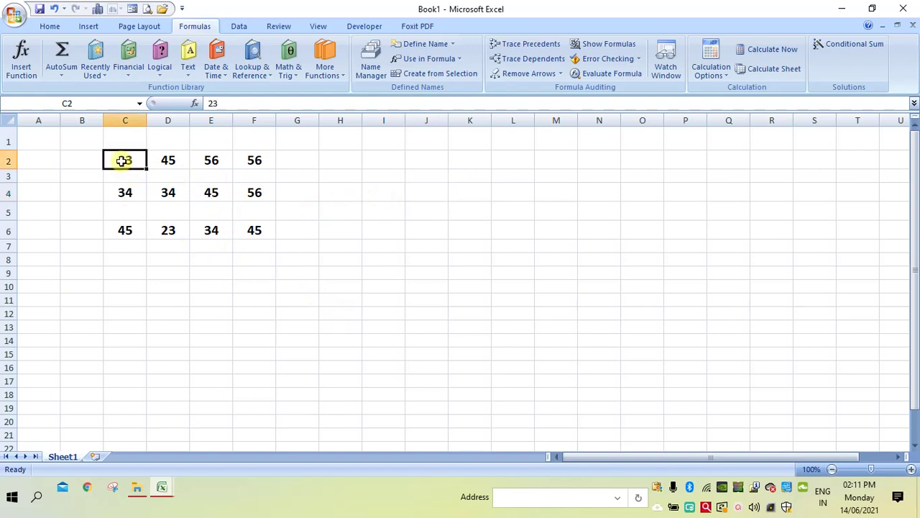
{"action": "left_click_drag", "start_coordinate": [124, 160], "coordinate": [255, 227]}
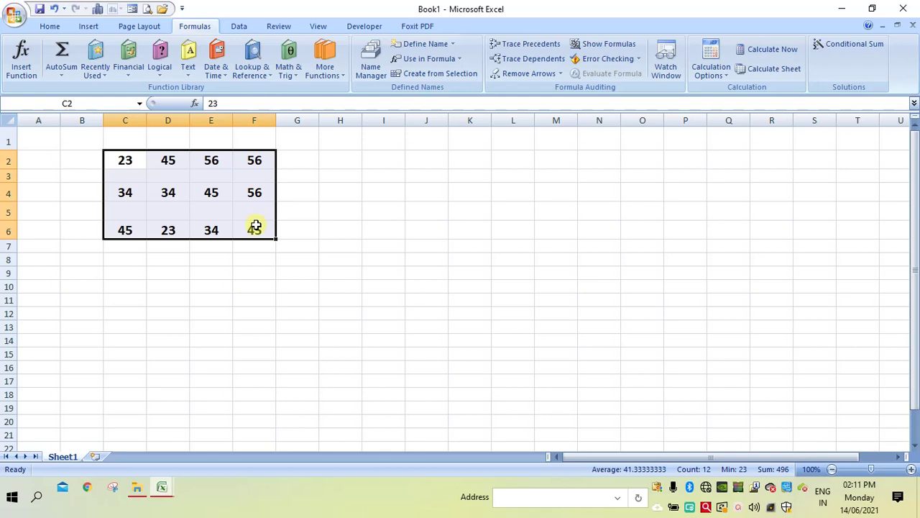
{"action": "left_click", "coordinate": [379, 191]}
{"action": "type", "text": "=su"}
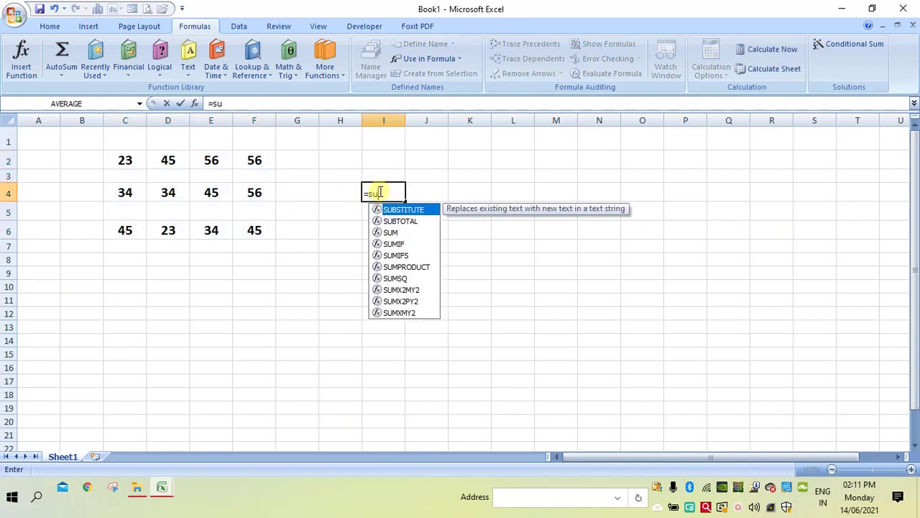
{"action": "type", "text": "m("}
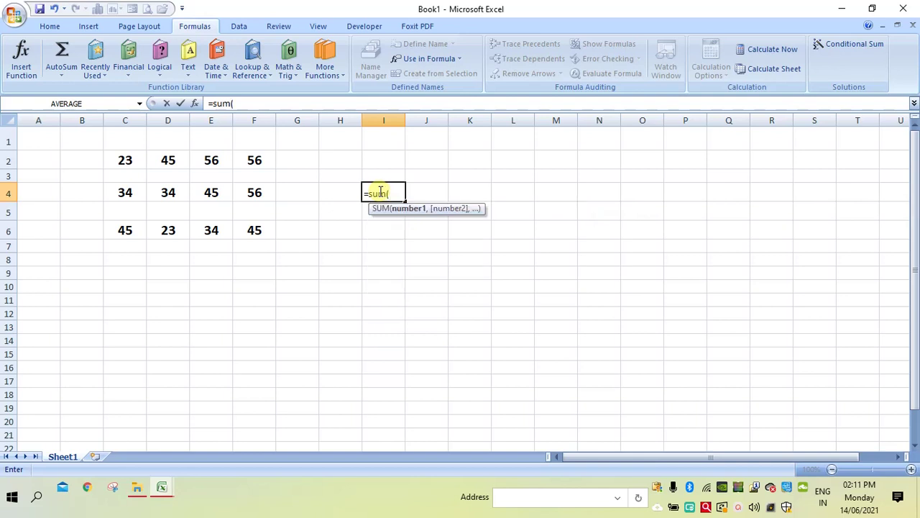
{"action": "left_click", "coordinate": [126, 160]}
{"action": "left_click_drag", "start_coordinate": [219, 204], "coordinate": [245, 231]}
{"action": "type", "text": ")"}
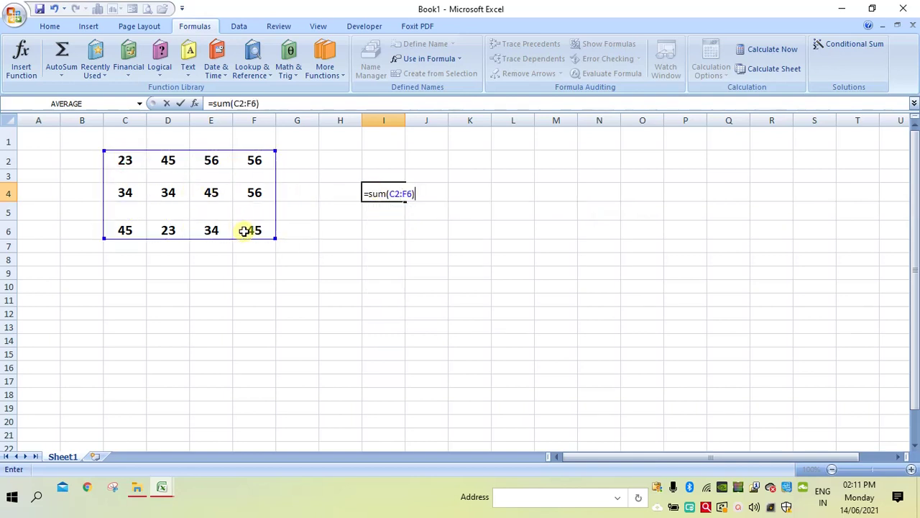
{"action": "key", "text": "Return"}
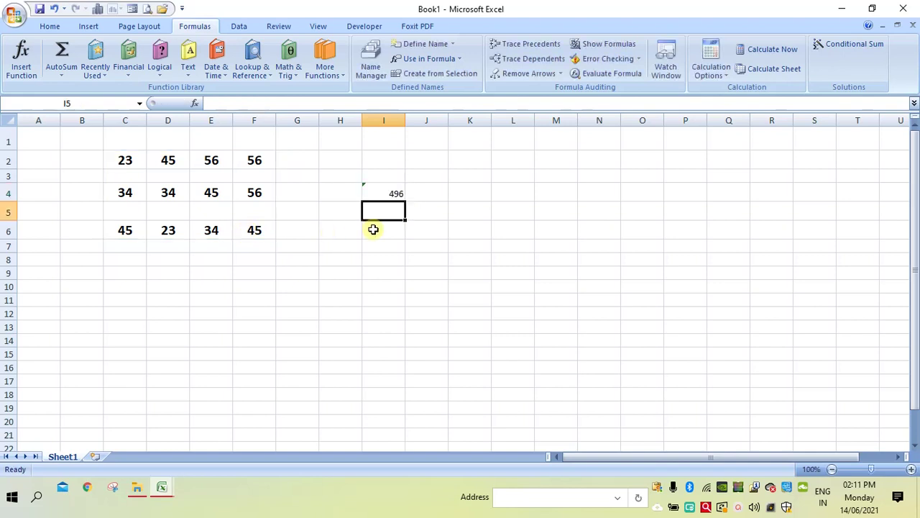
- Enter the formula =sum(aa,bb,cc) in cell K4 to add up the three named ranges
{"action": "left_click", "coordinate": [463, 197]}
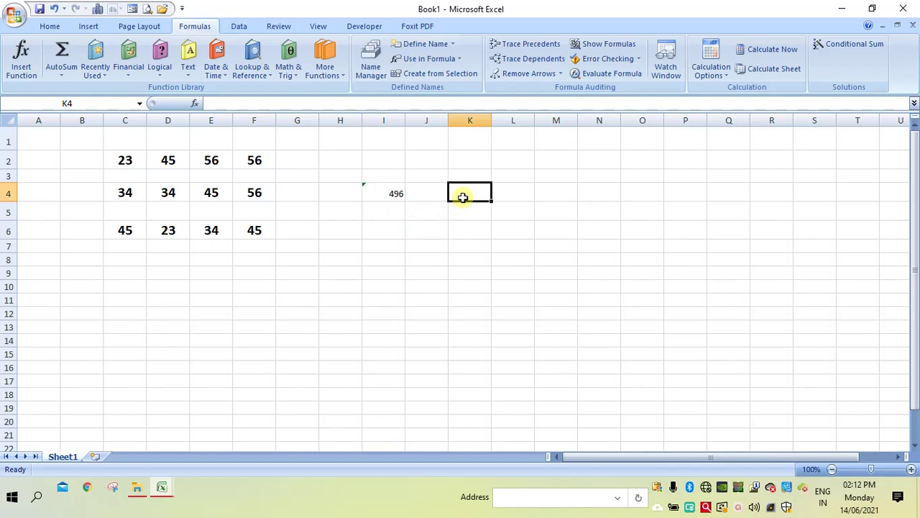
{"action": "type", "text": "="}
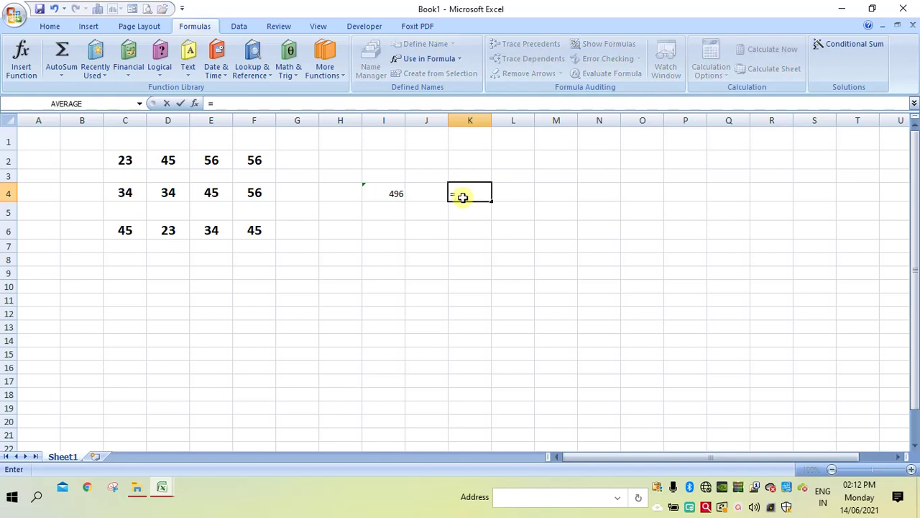
{"action": "type", "text": "sum"}
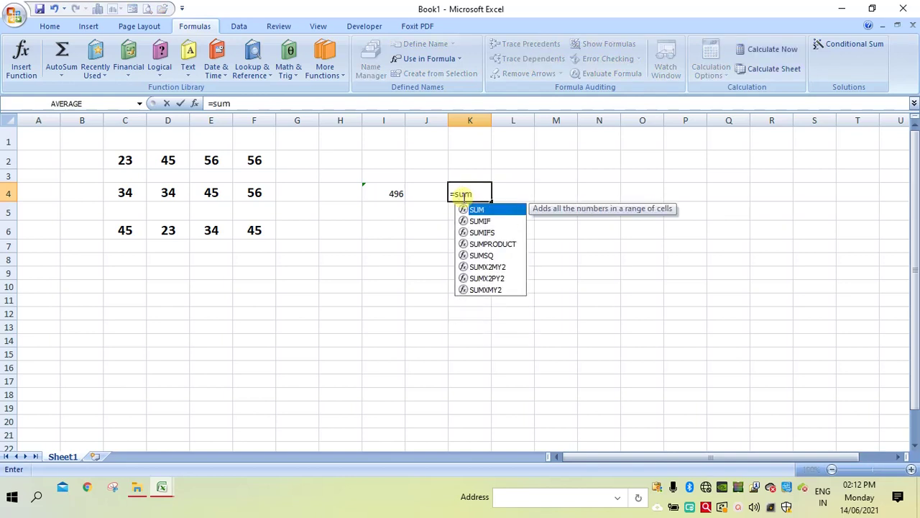
{"action": "type", "text": "("}
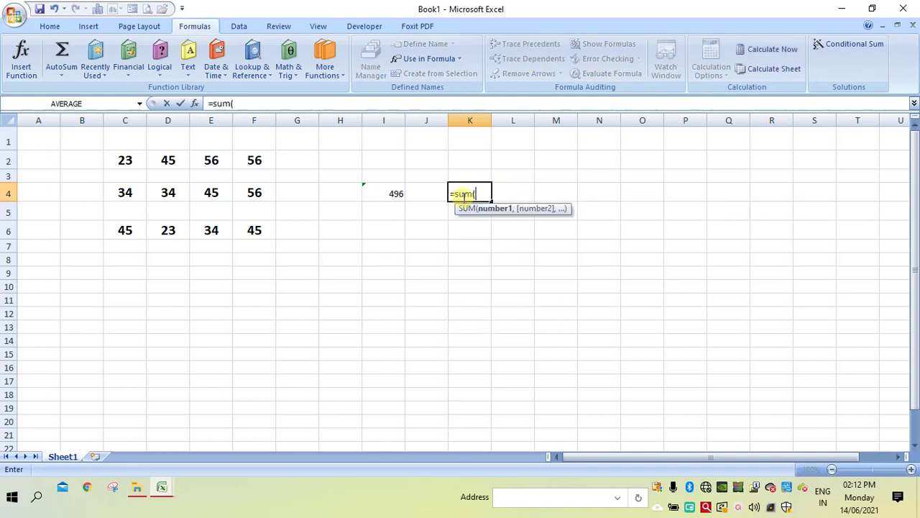
{"action": "type", "text": "aa"}
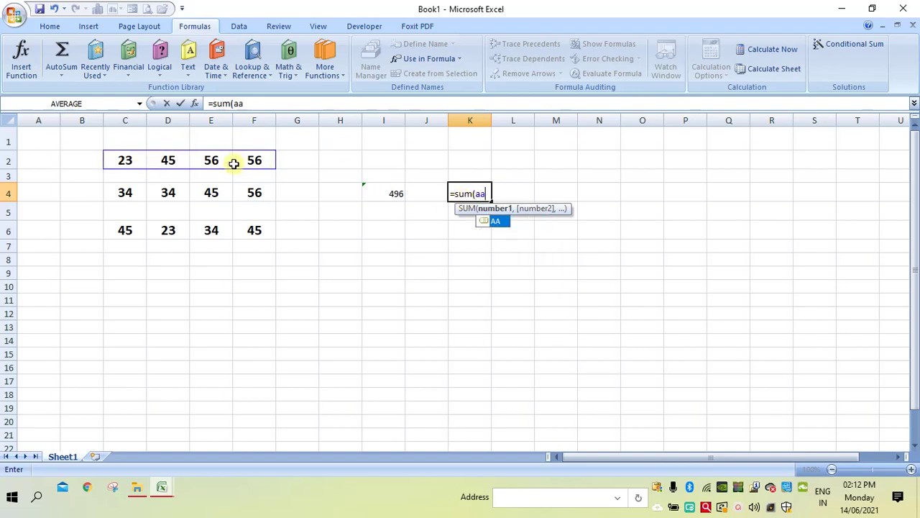
{"action": "type", "text": ","}
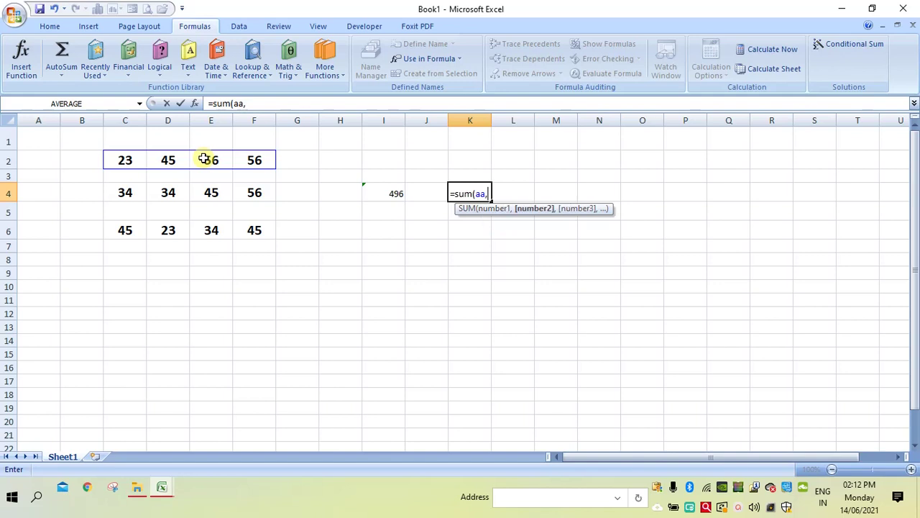
{"action": "type", "text": "bb"}
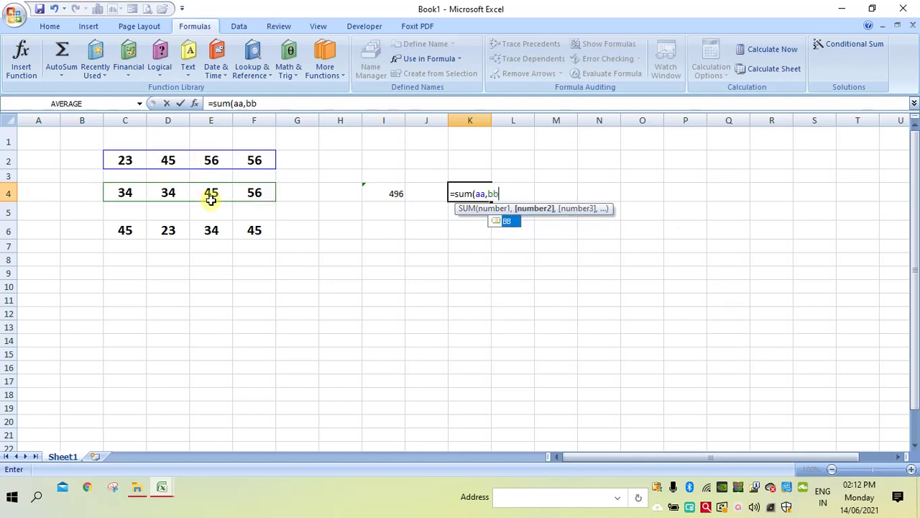
{"action": "type", "text": ",cc"}
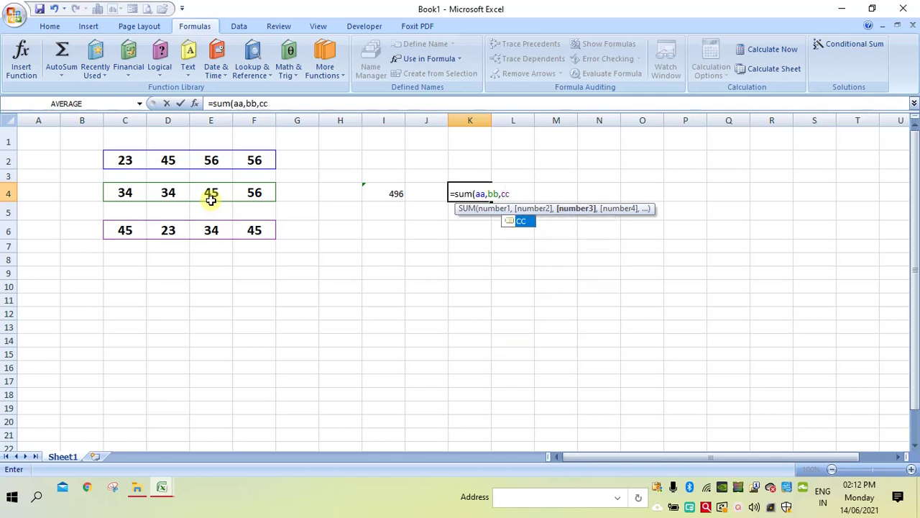
{"action": "type", "text": ")"}
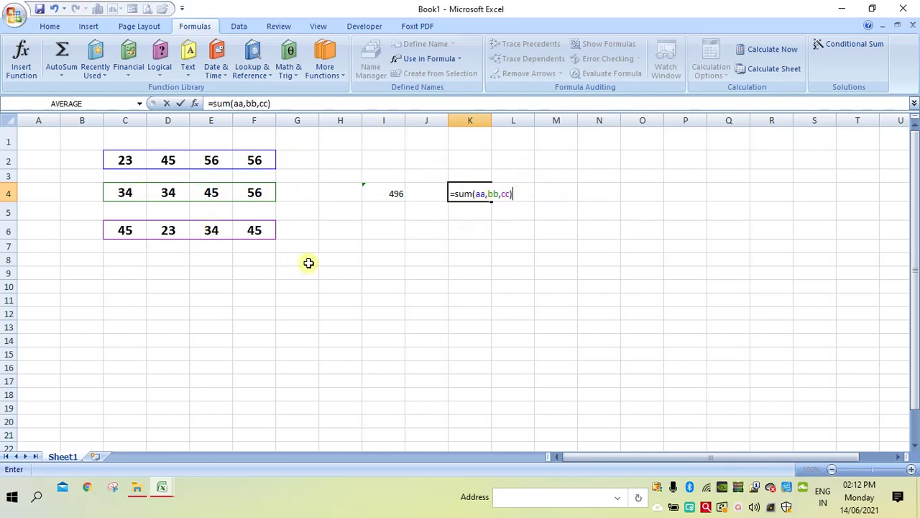
{"action": "key", "text": "Return"}
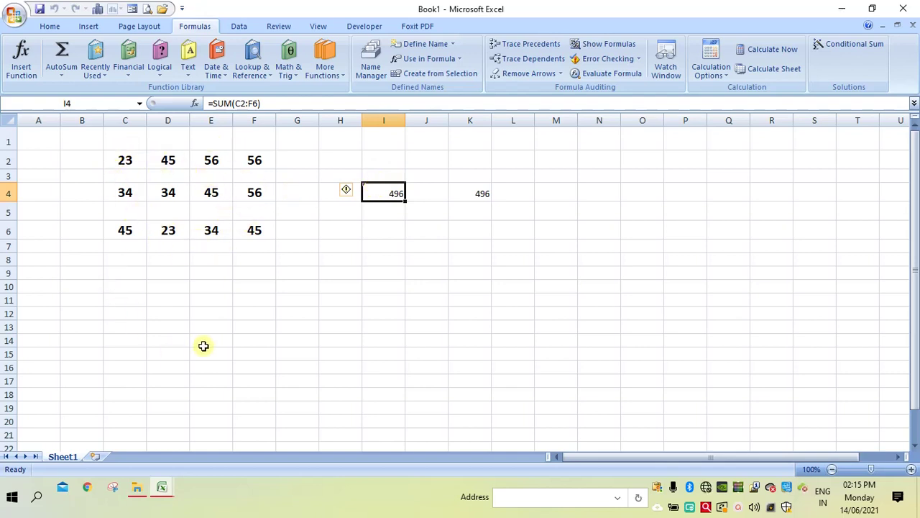
- Trace the precedents of the SUM formula in cell I4, then remove the tracer arrows
{"action": "left_click", "coordinate": [439, 273]}
{"action": "left_click", "coordinate": [388, 195]}
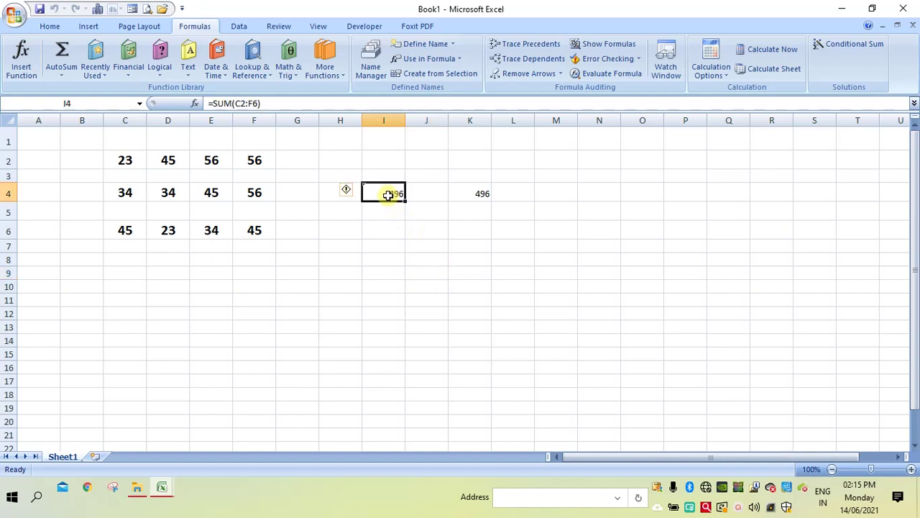
{"action": "left_click", "coordinate": [532, 44]}
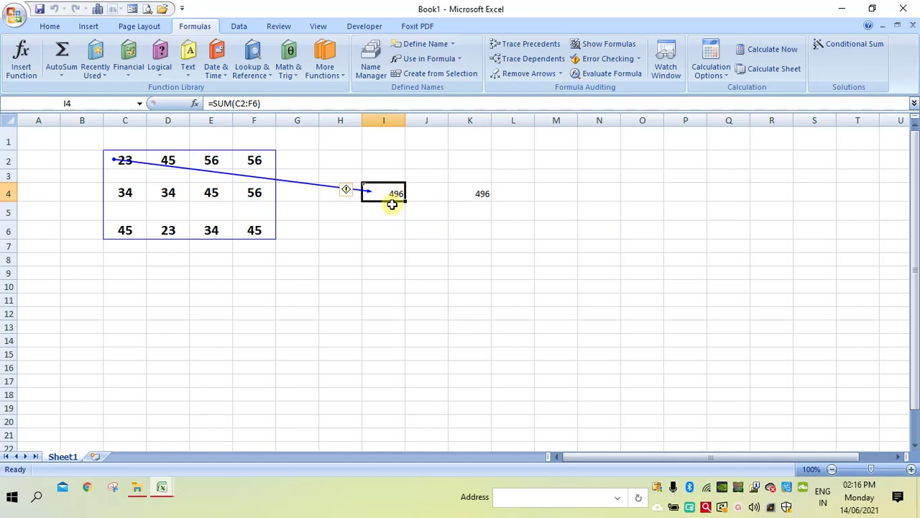
{"action": "left_click", "coordinate": [381, 259]}
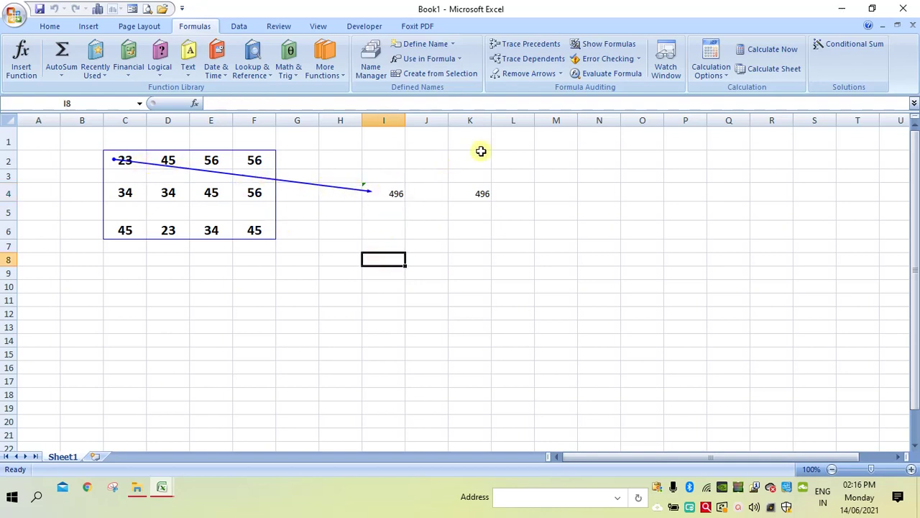
{"action": "left_click", "coordinate": [521, 74]}
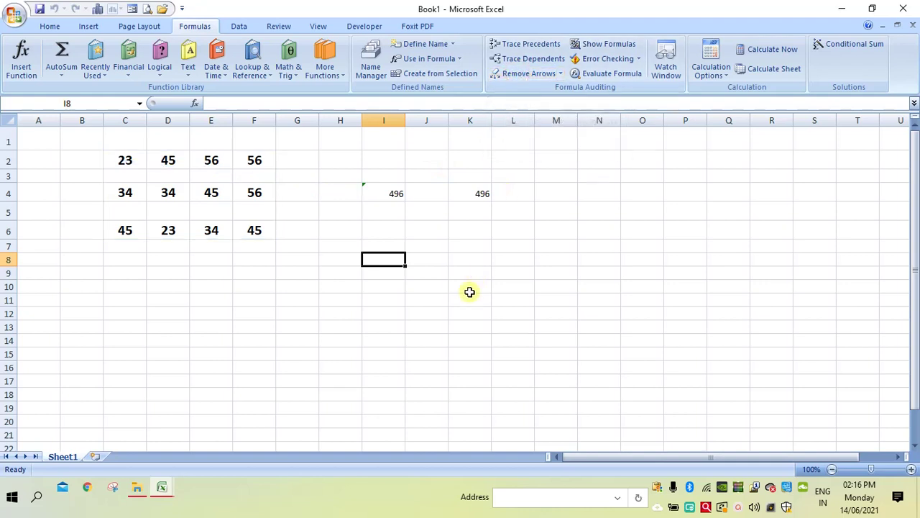
- Trace the precedents of the named-range SUM in cell K4 and inspect its formula in the cell without changing it
{"action": "left_click", "coordinate": [472, 192]}
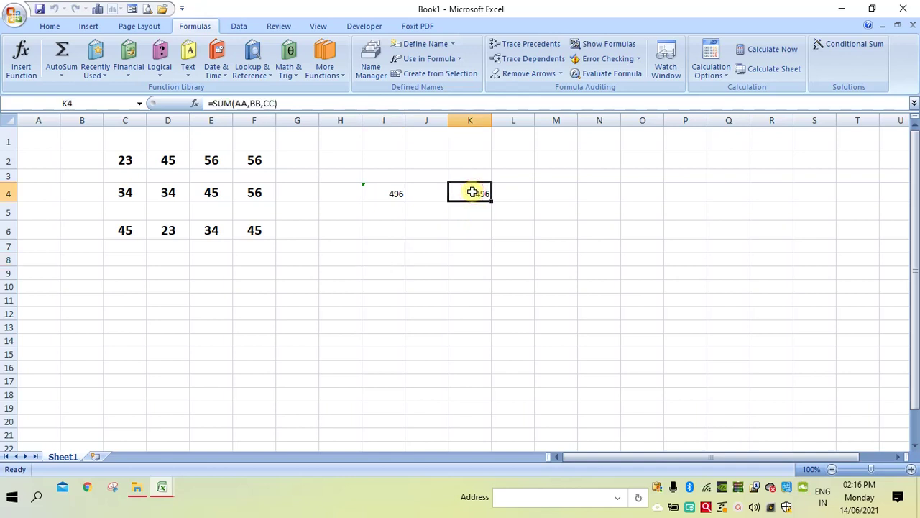
{"action": "left_click", "coordinate": [517, 47]}
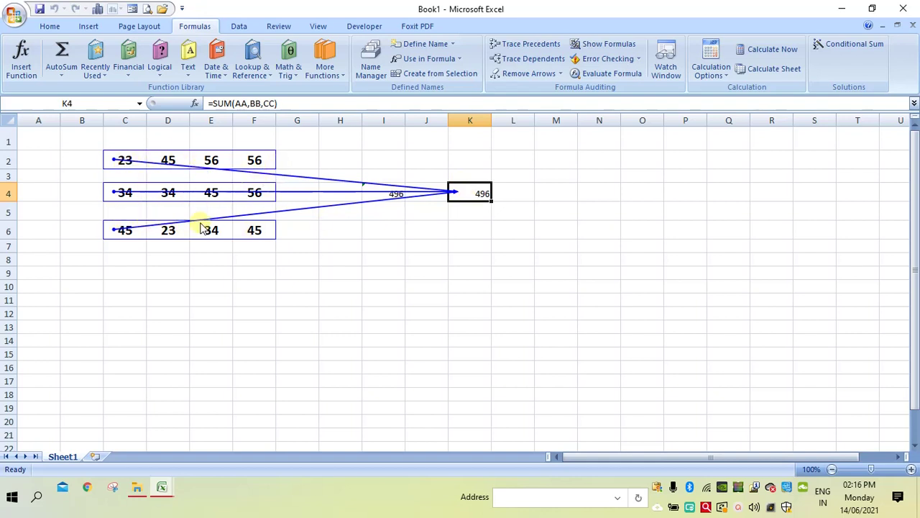
{"action": "double_click", "coordinate": [464, 195]}
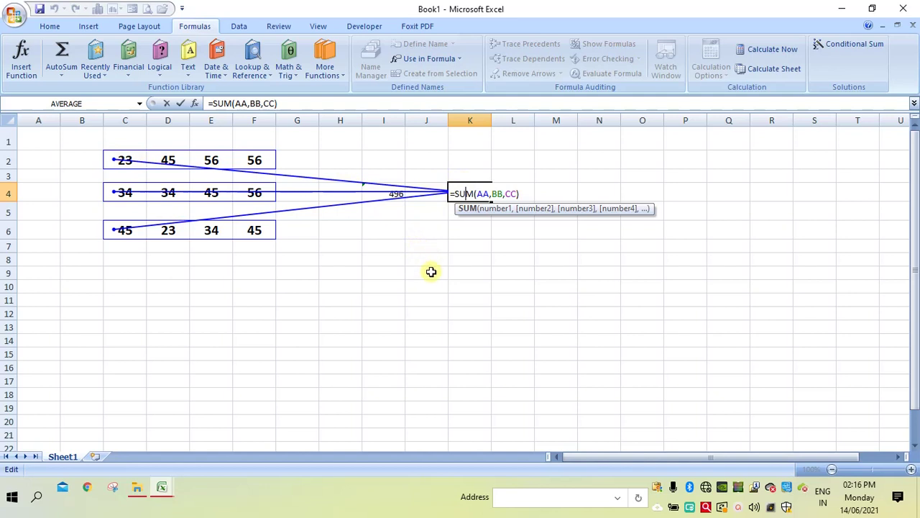
{"action": "key", "text": "Return"}
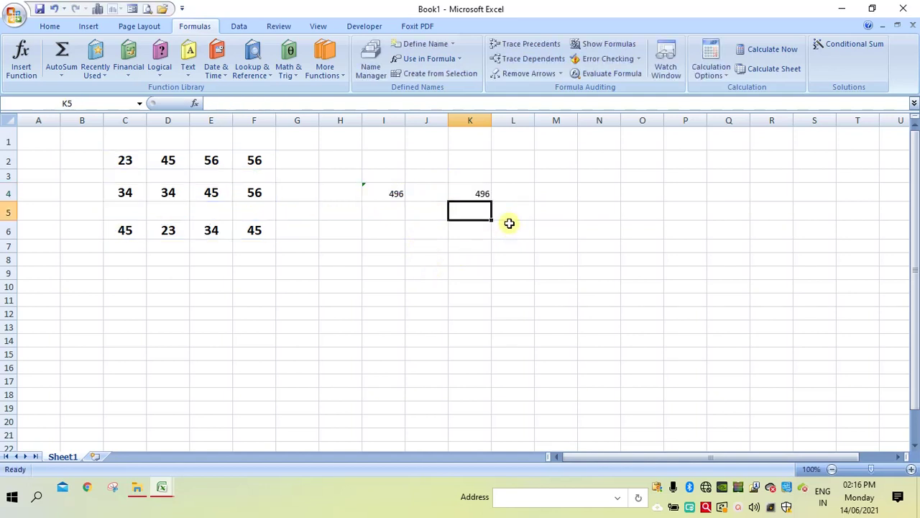
- Trace the precedents of cell K4 again and remove the tracer arrows
{"action": "left_click", "coordinate": [471, 193]}
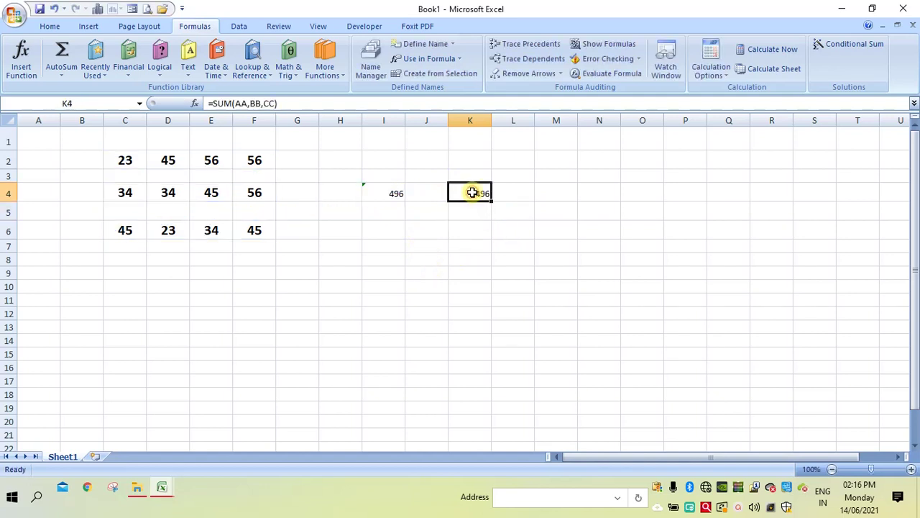
{"action": "left_click", "coordinate": [523, 43]}
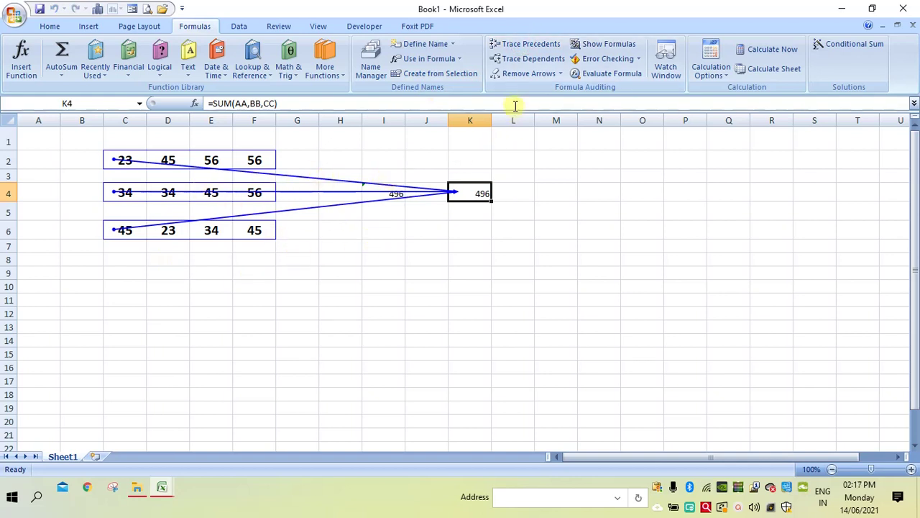
{"action": "left_click", "coordinate": [519, 72]}
- Trace the dependents of cells C2, C4 and D6, then remove all tracer arrows
{"action": "left_click", "coordinate": [125, 160]}
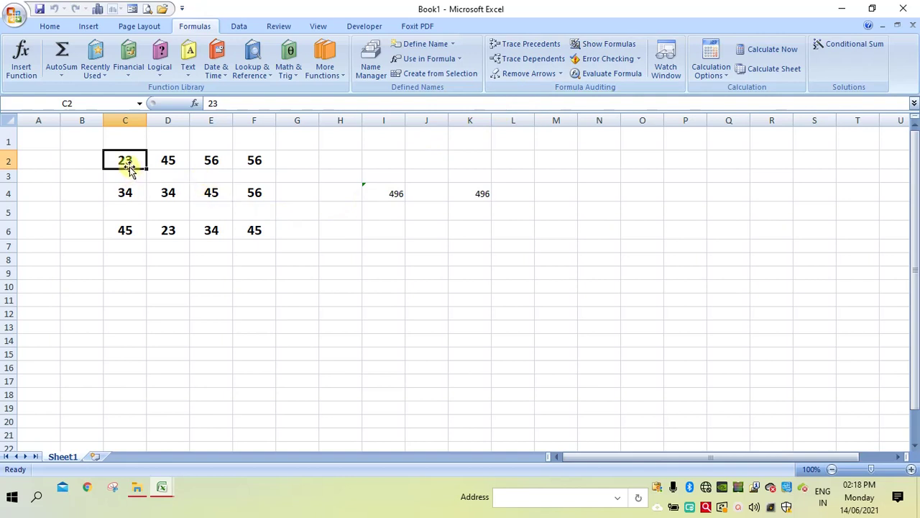
{"action": "left_click", "coordinate": [545, 63]}
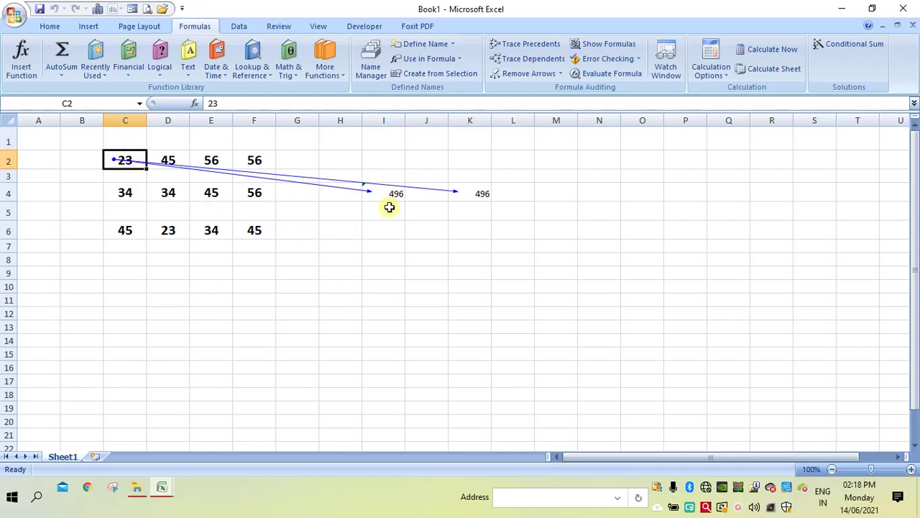
{"action": "left_click", "coordinate": [124, 191]}
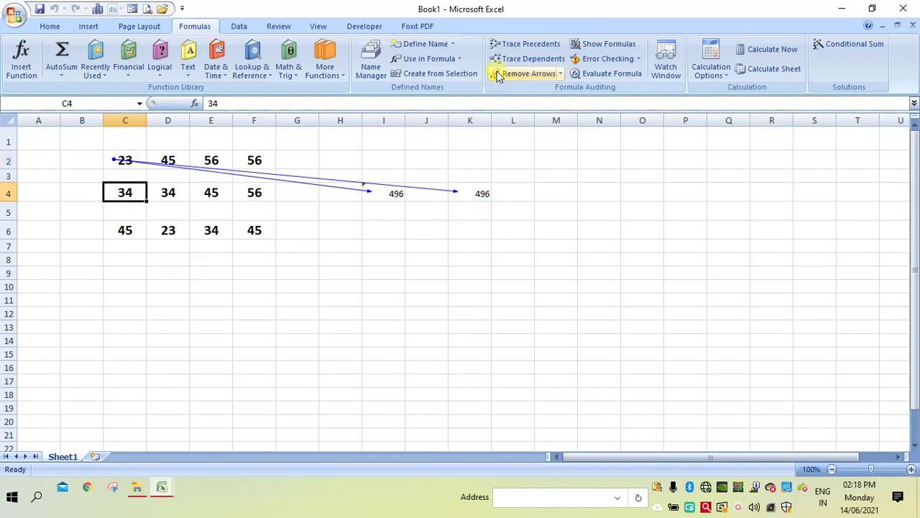
{"action": "left_click", "coordinate": [516, 62]}
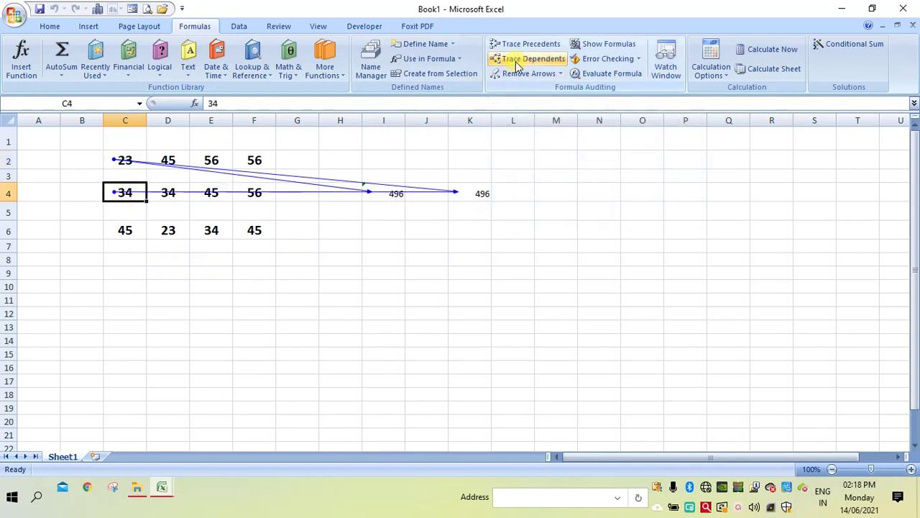
{"action": "left_click", "coordinate": [184, 232]}
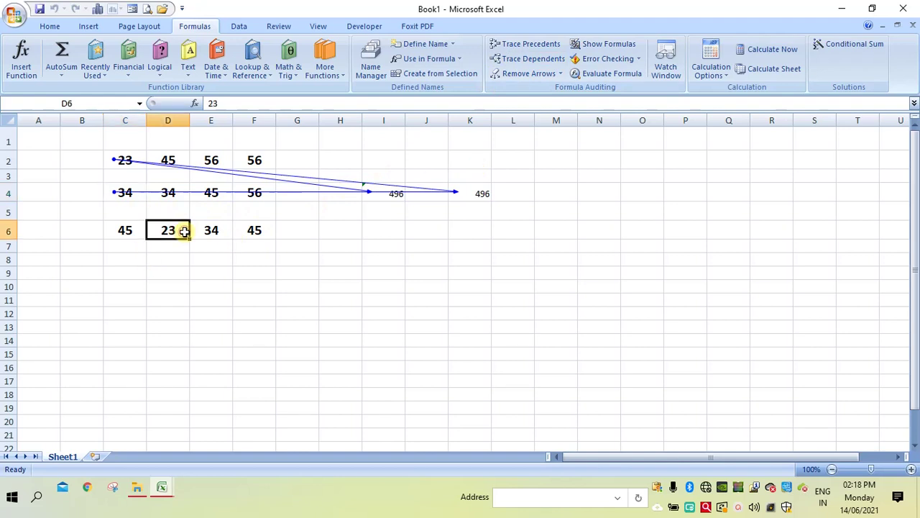
{"action": "left_click", "coordinate": [529, 59]}
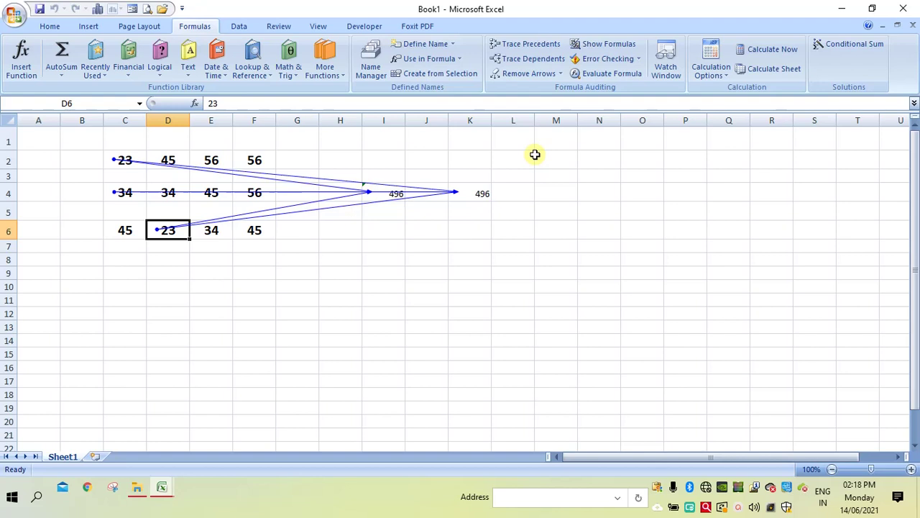
{"action": "left_click", "coordinate": [522, 75]}
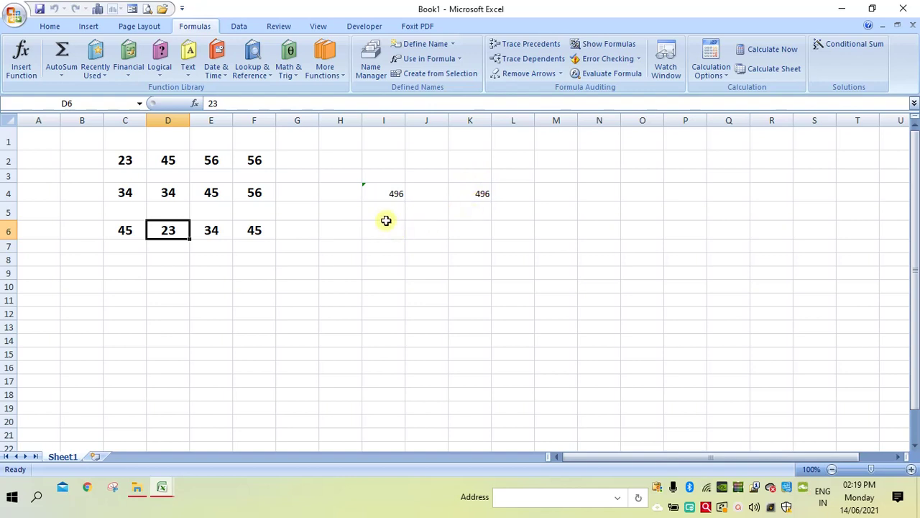
- Toggle the sheet between formulas and results to examine the formulas in I4 and K4, ending with results displayed
{"action": "left_click", "coordinate": [383, 193]}
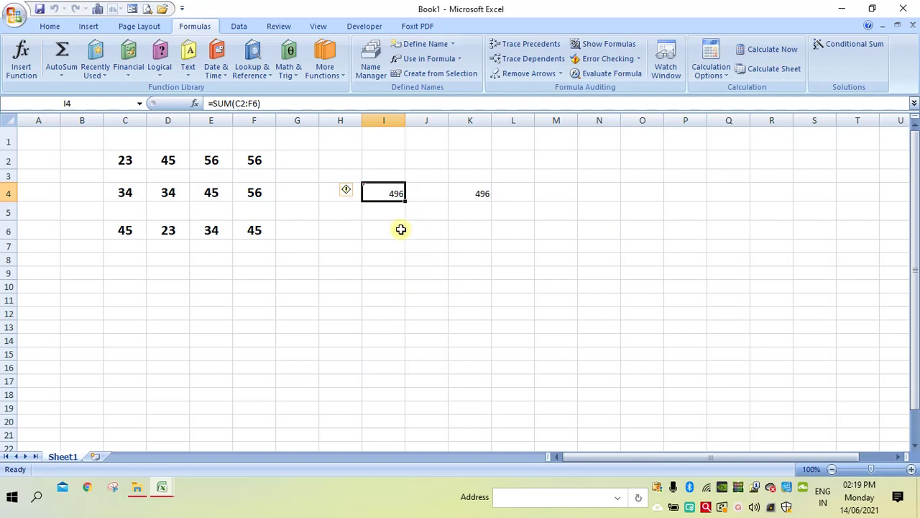
{"action": "left_click", "coordinate": [487, 270]}
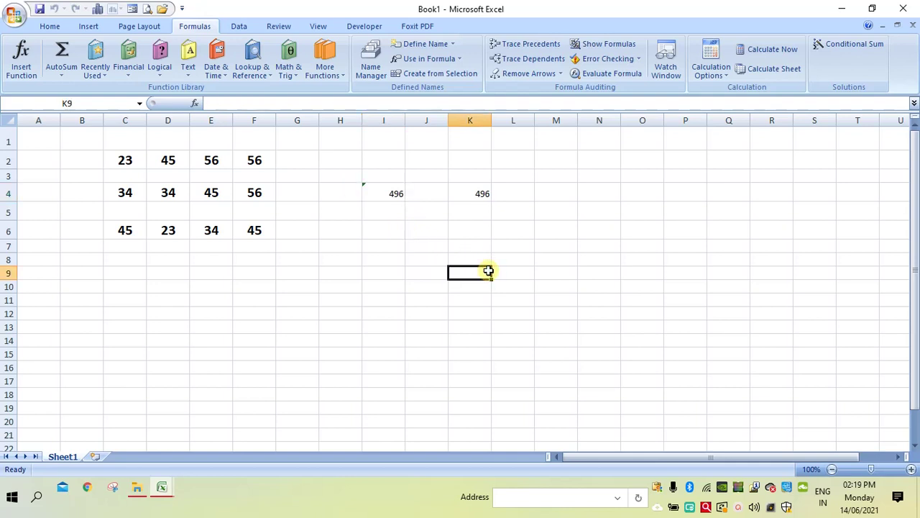
{"action": "left_click", "coordinate": [607, 47]}
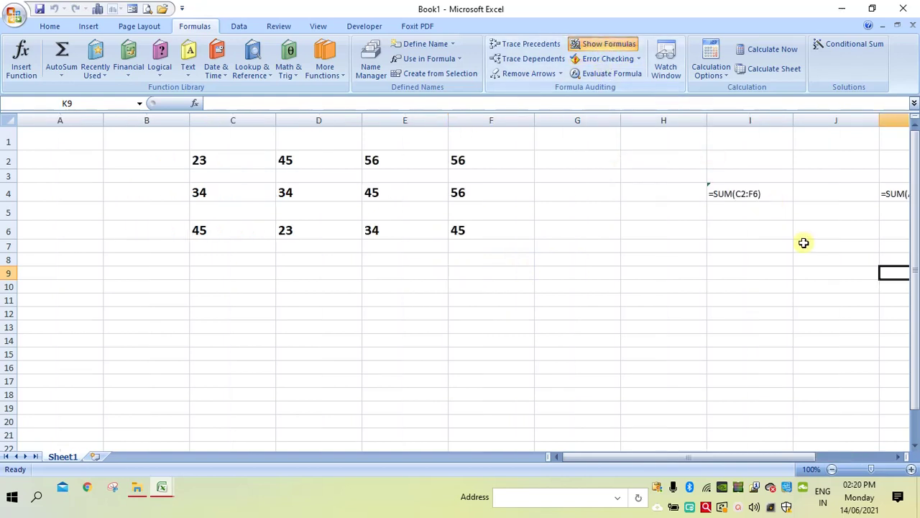
{"action": "left_click", "coordinate": [899, 456]}
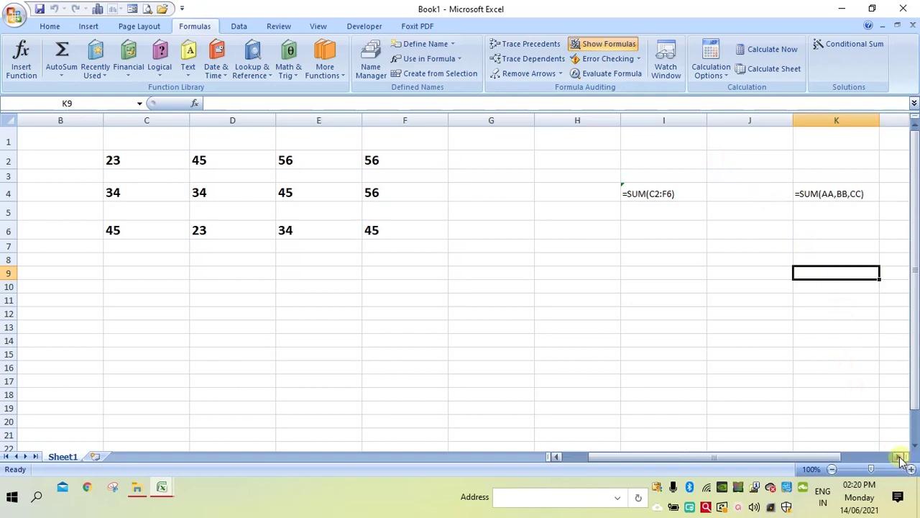
{"action": "left_click", "coordinate": [898, 456]}
{"action": "left_click", "coordinate": [898, 456]}
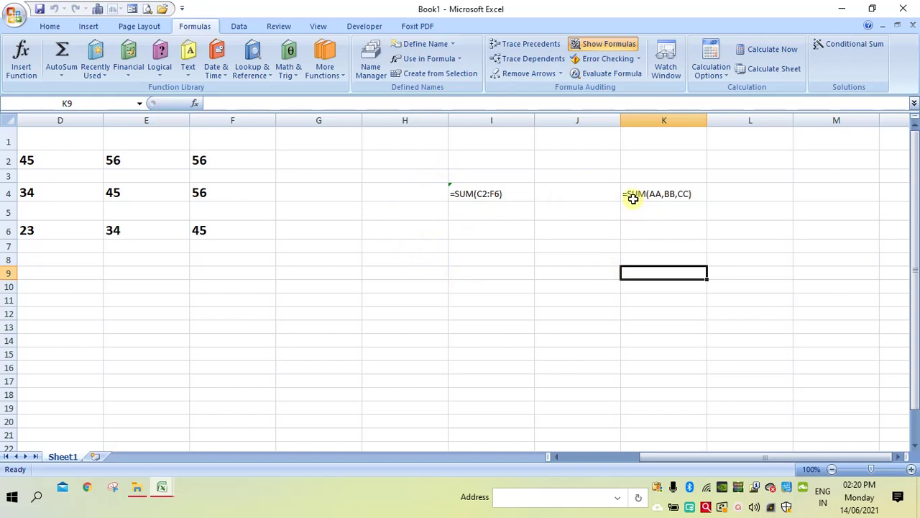
{"action": "left_click", "coordinate": [609, 44]}
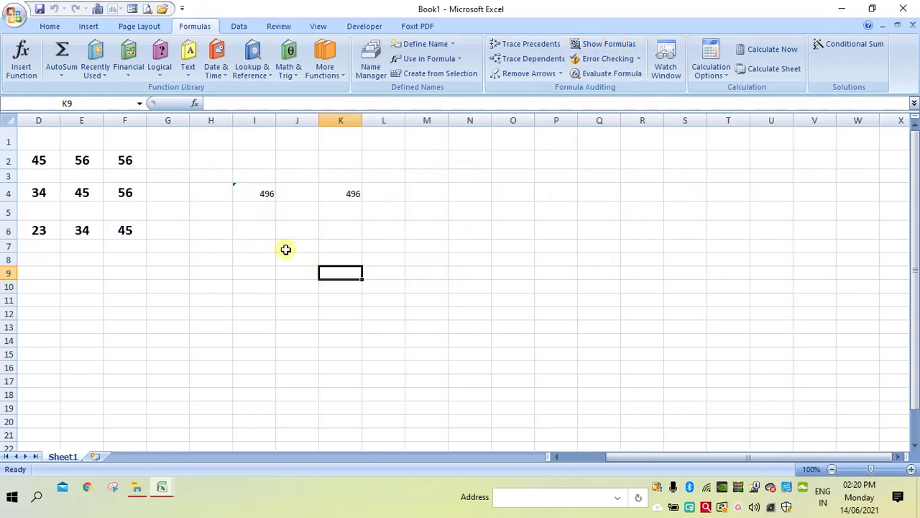
{"action": "left_click", "coordinate": [607, 45]}
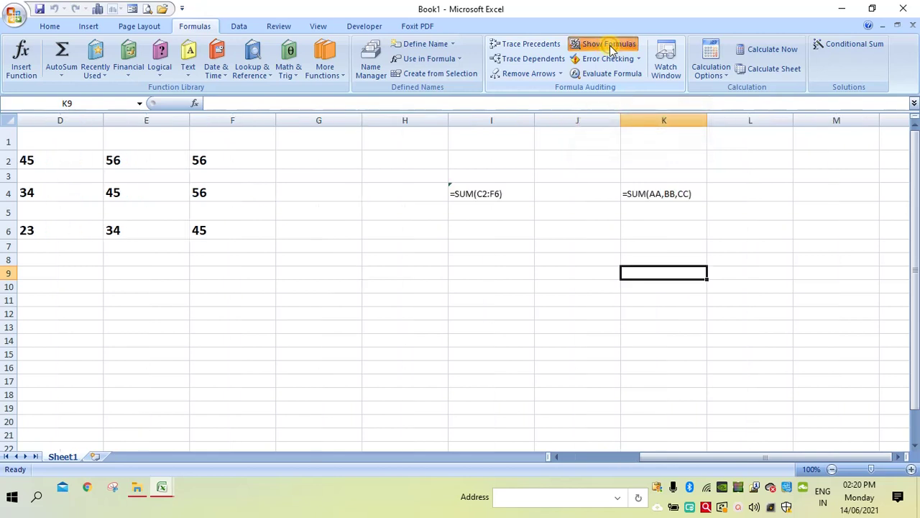
{"action": "left_click", "coordinate": [603, 45]}
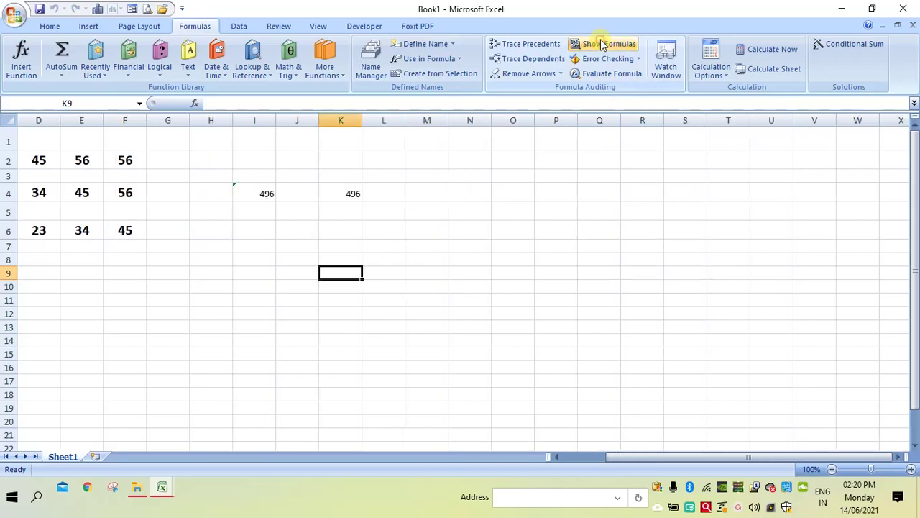